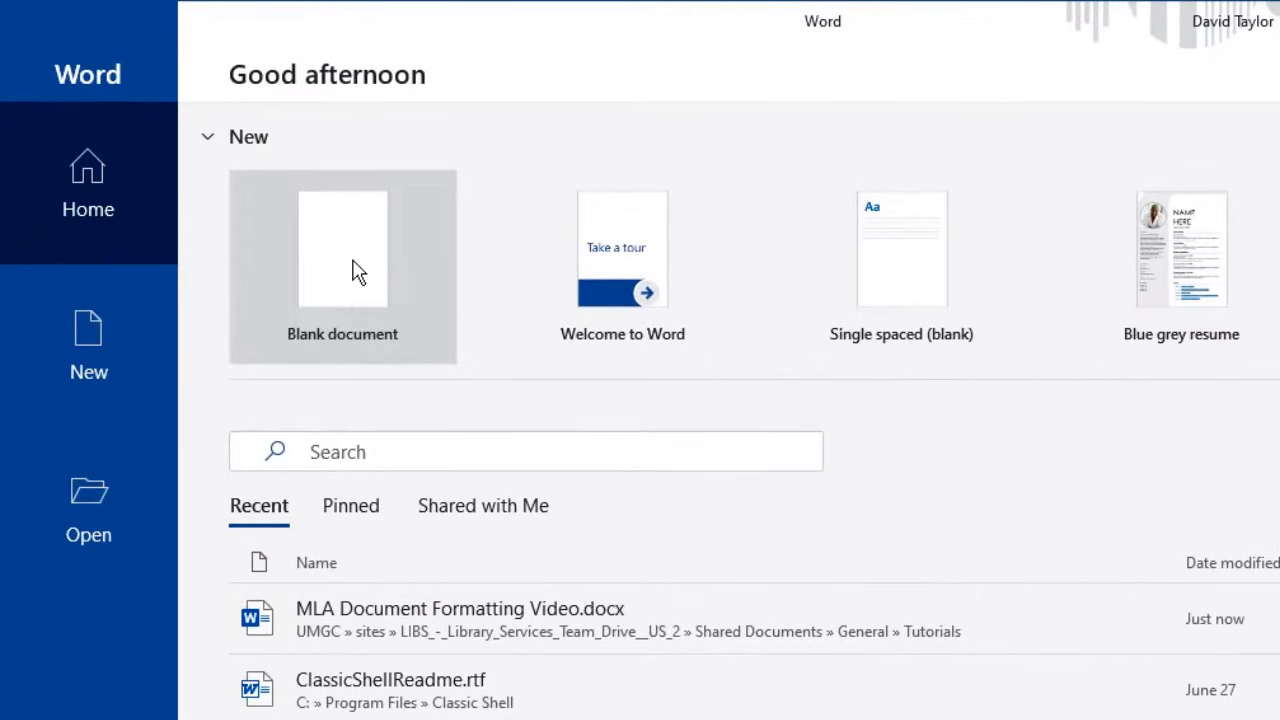
# Step: Create a blank document and save it to the OneDrive - UMGC location as My_MLA_Paper.docx
pyautogui.click(352, 266)
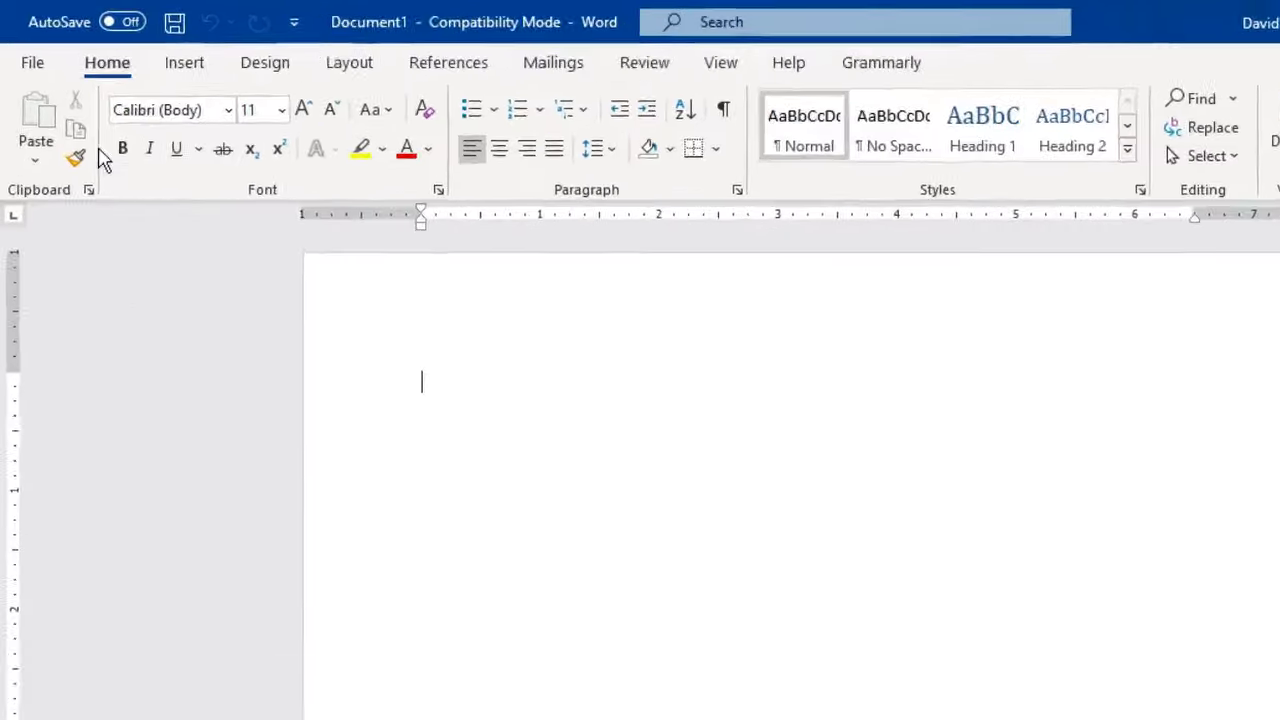
pyautogui.click(47, 92)
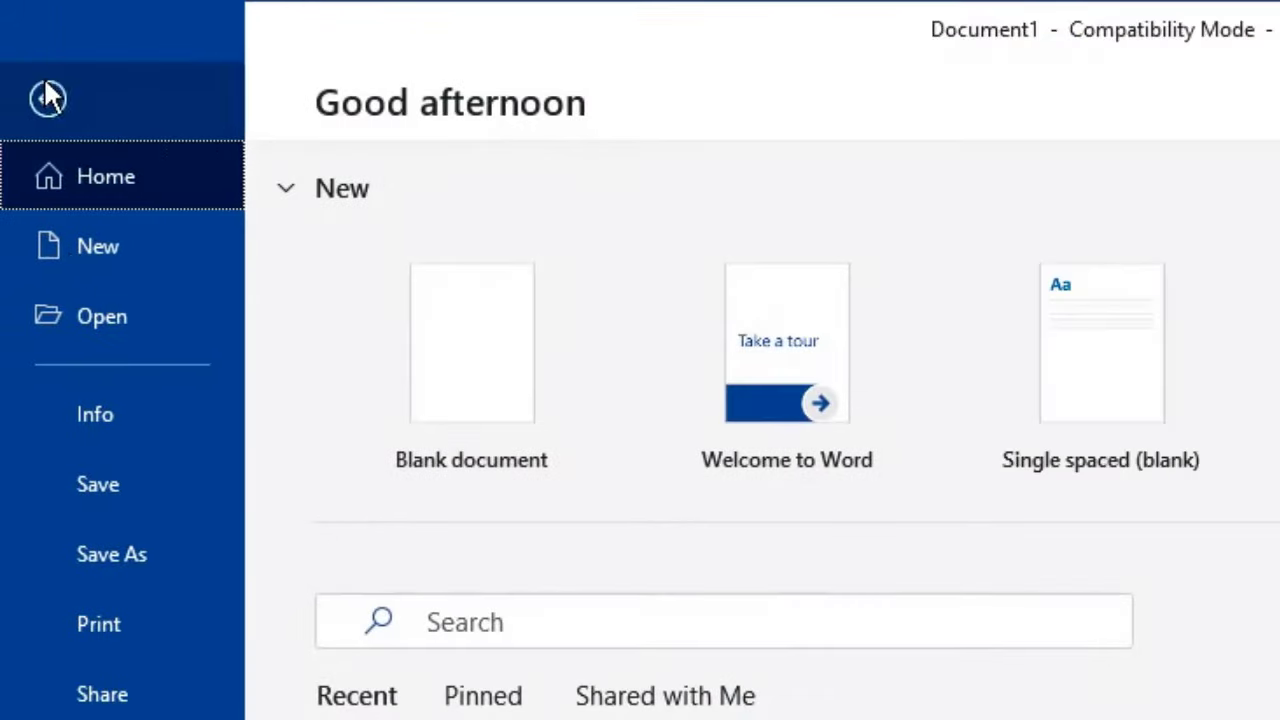
pyautogui.click(118, 556)
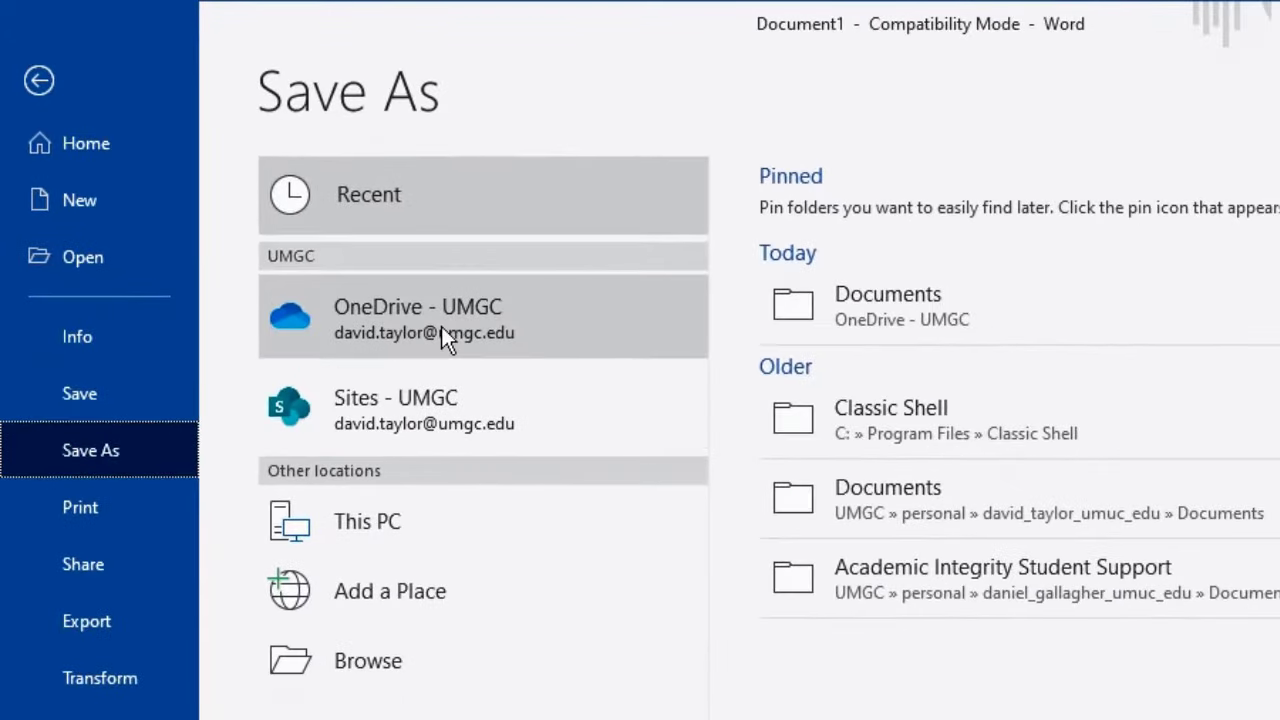
pyautogui.click(543, 404)
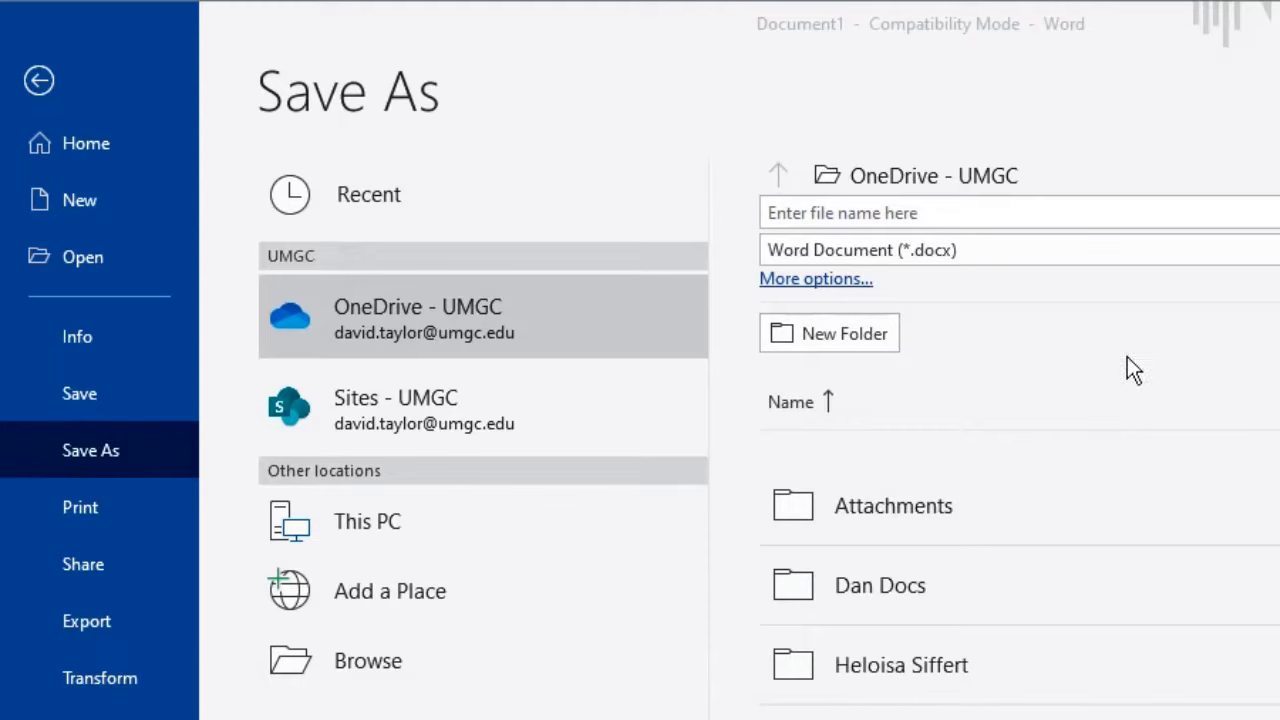
pyautogui.click(955, 216)
pyautogui.write('Frost Dr')
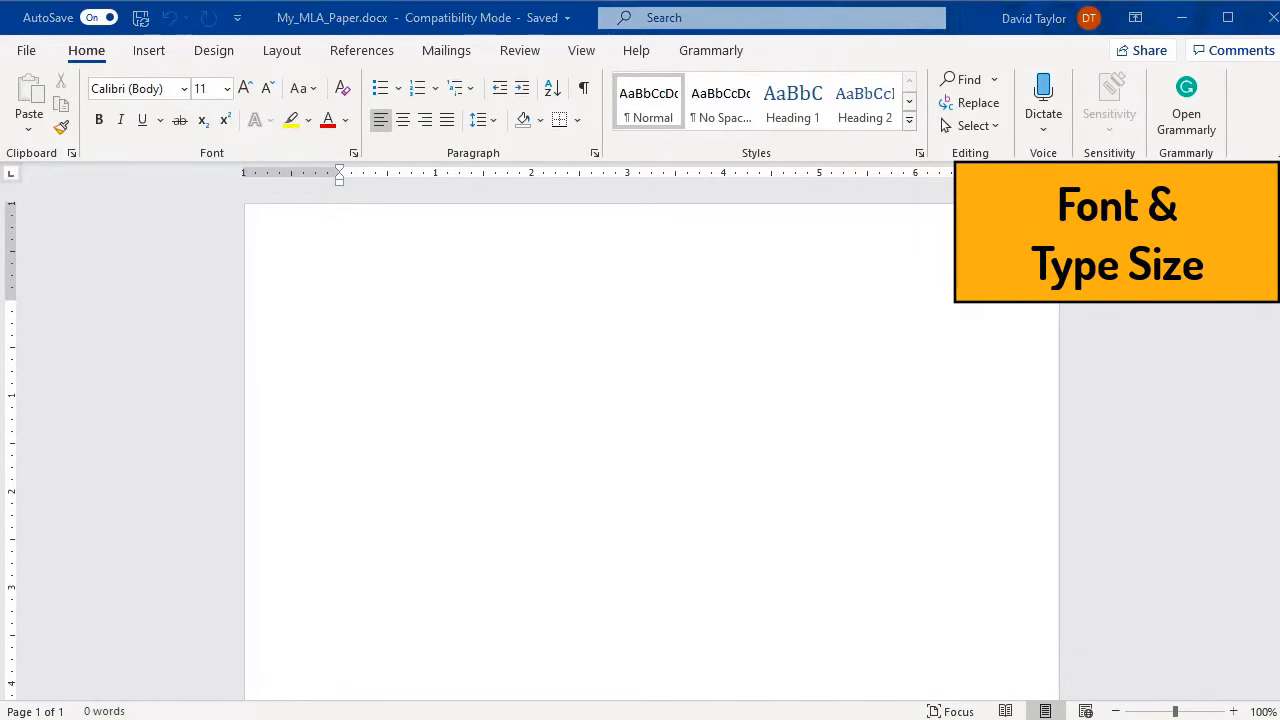
# Step: Set the document's font to Times New Roman and the font size to 12
pyautogui.click(165, 88)
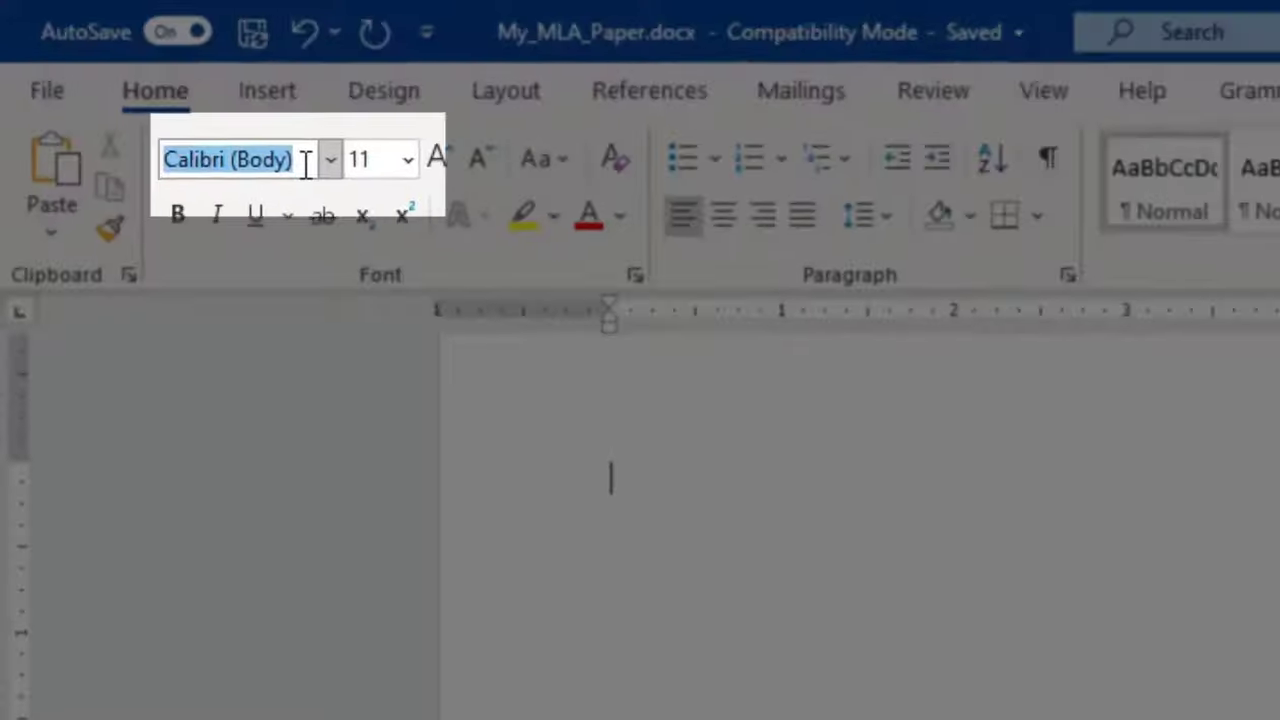
pyautogui.write('Times New Rom')
pyautogui.press('Return')
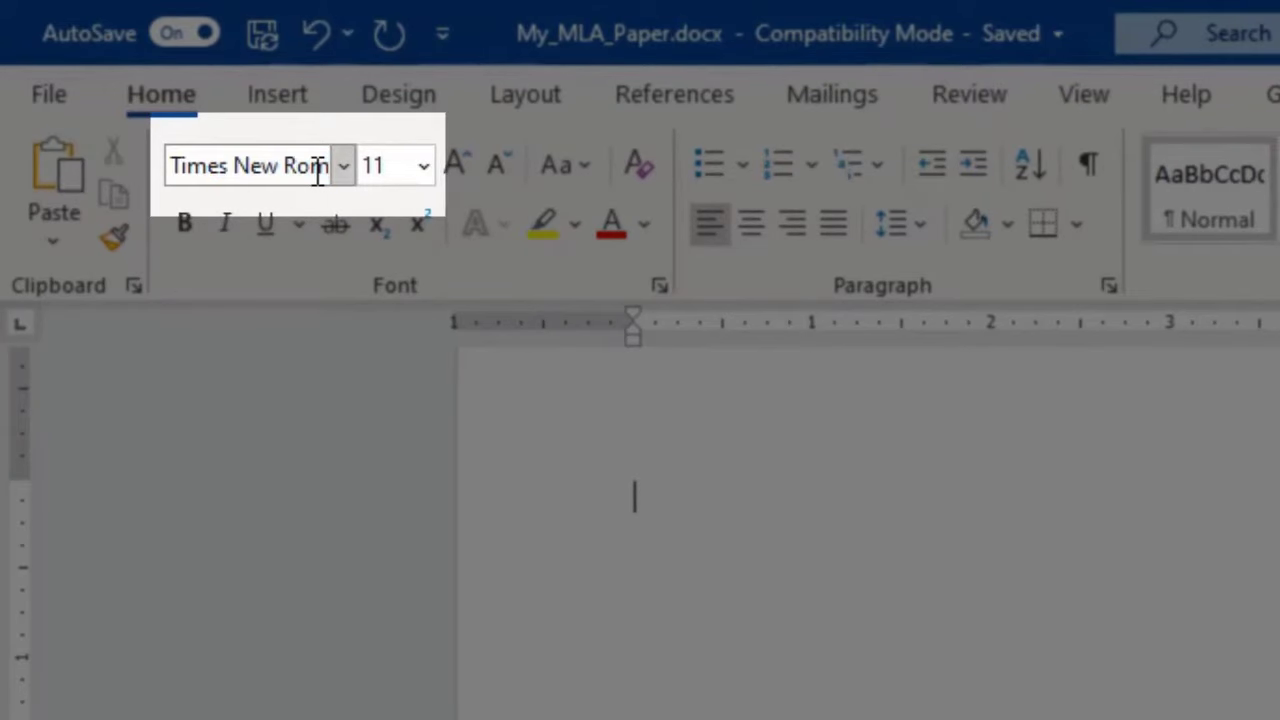
pyautogui.click(423, 166)
pyautogui.click(408, 383)
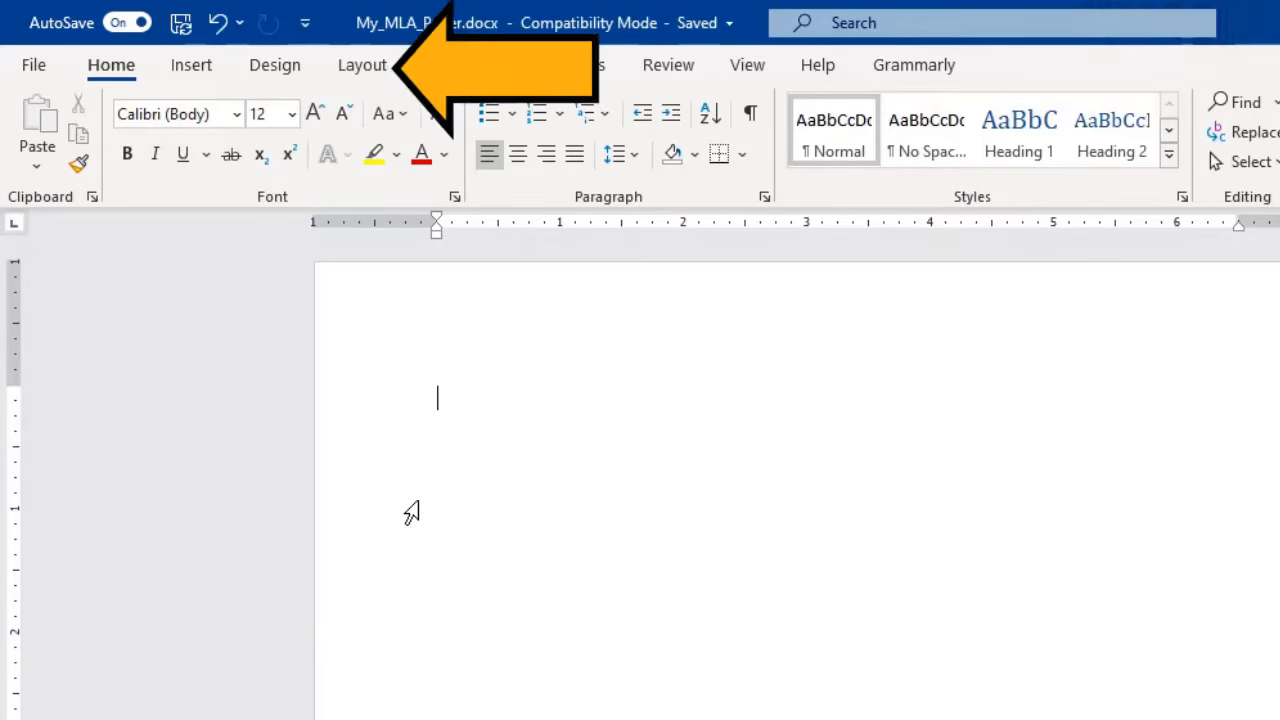
# Step: Apply the Normal page margins of 1" on all sides
pyautogui.click(373, 72)
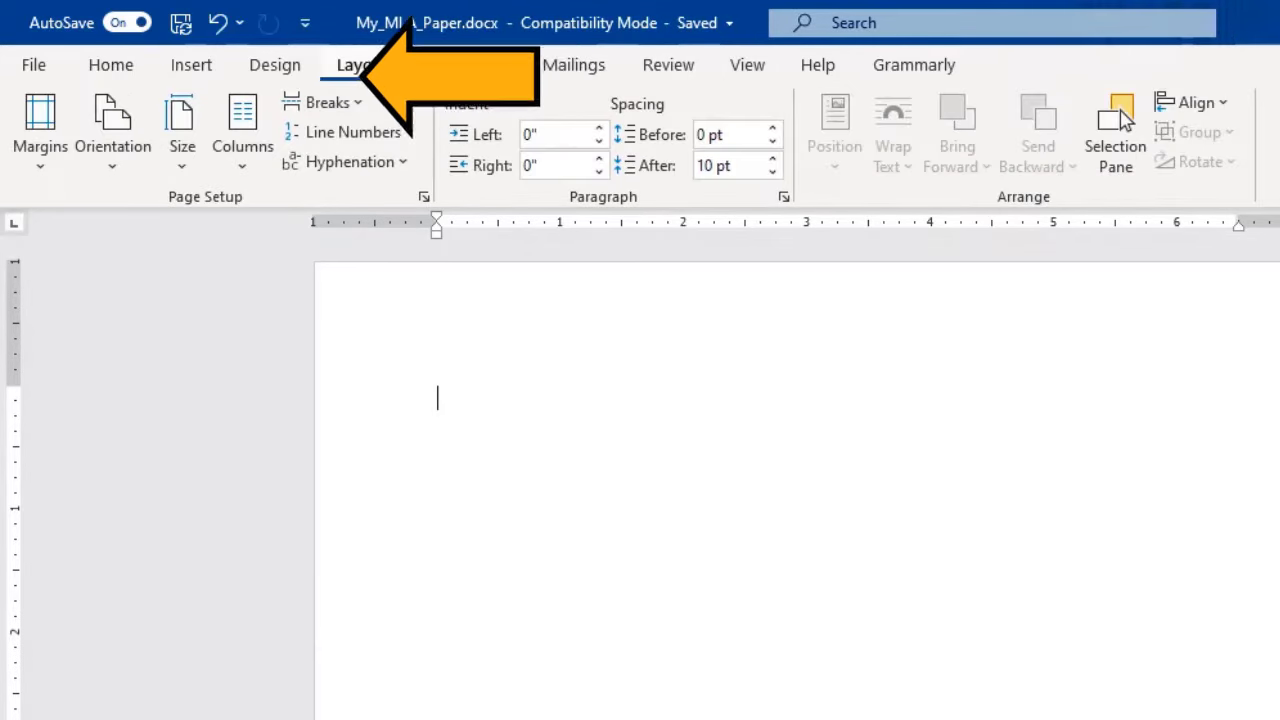
pyautogui.click(39, 150)
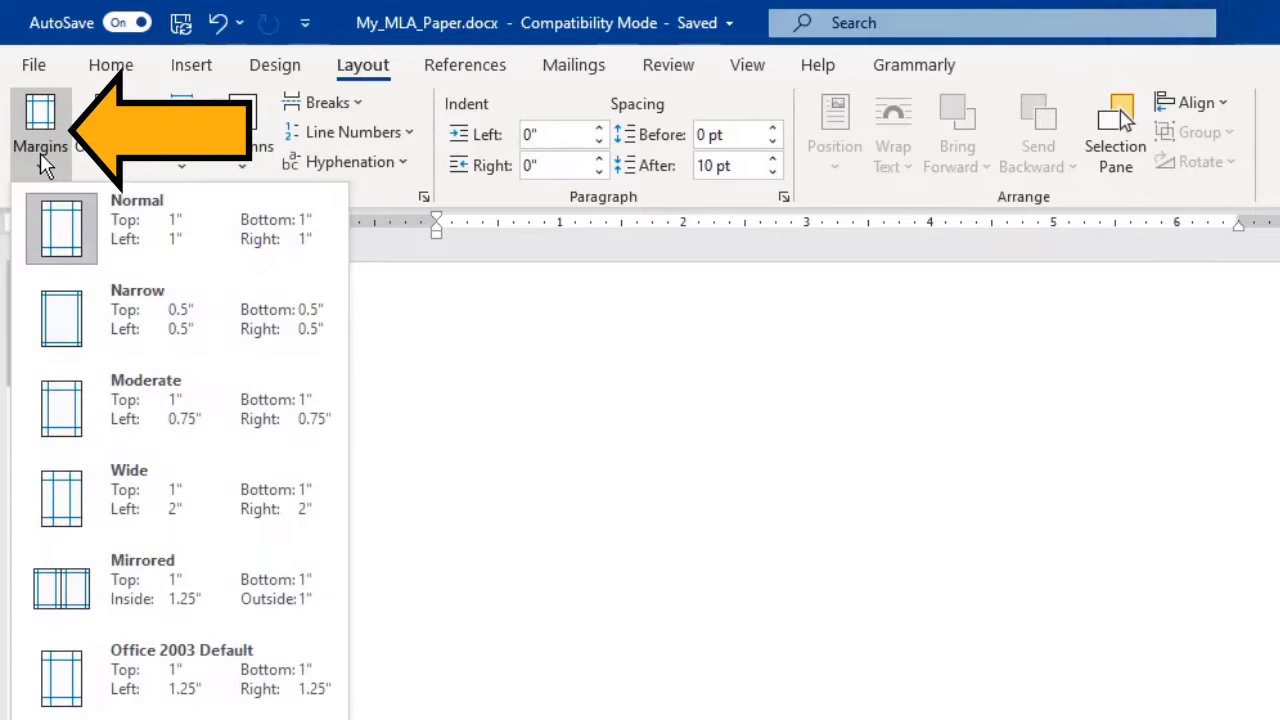
pyautogui.click(202, 229)
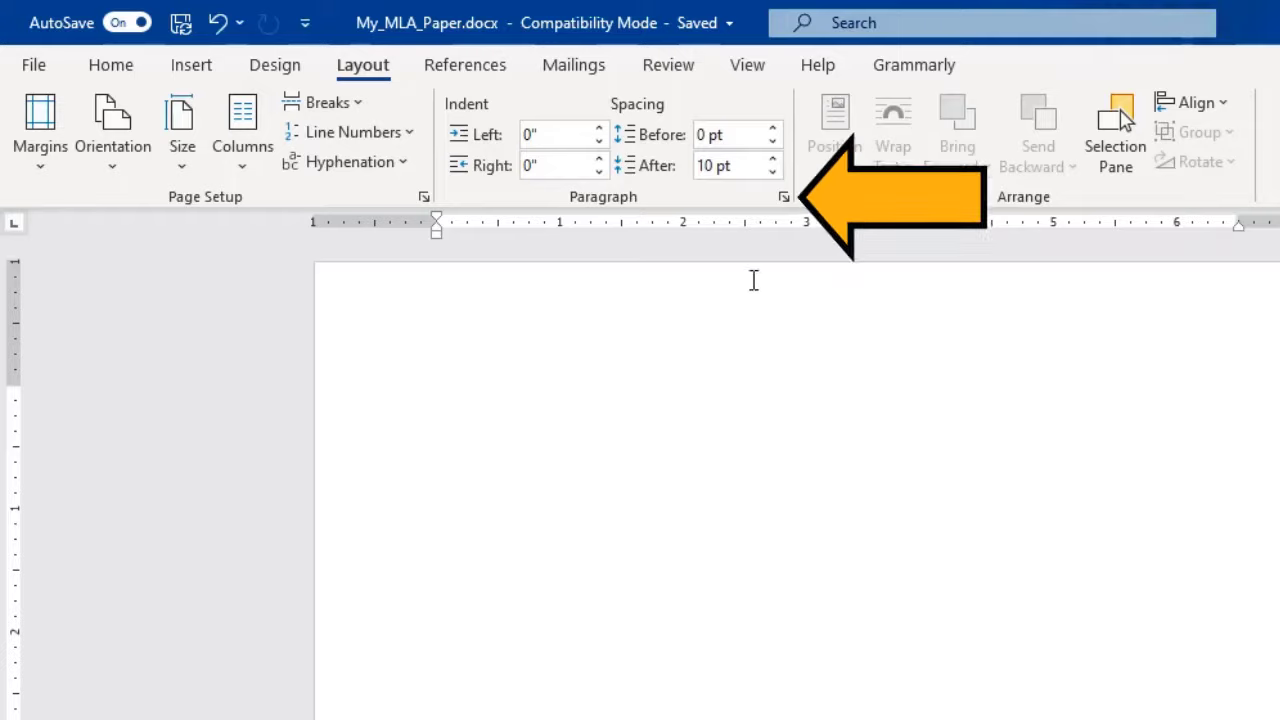
# Step: Set the paragraph line spacing to Double
pyautogui.click(785, 199)
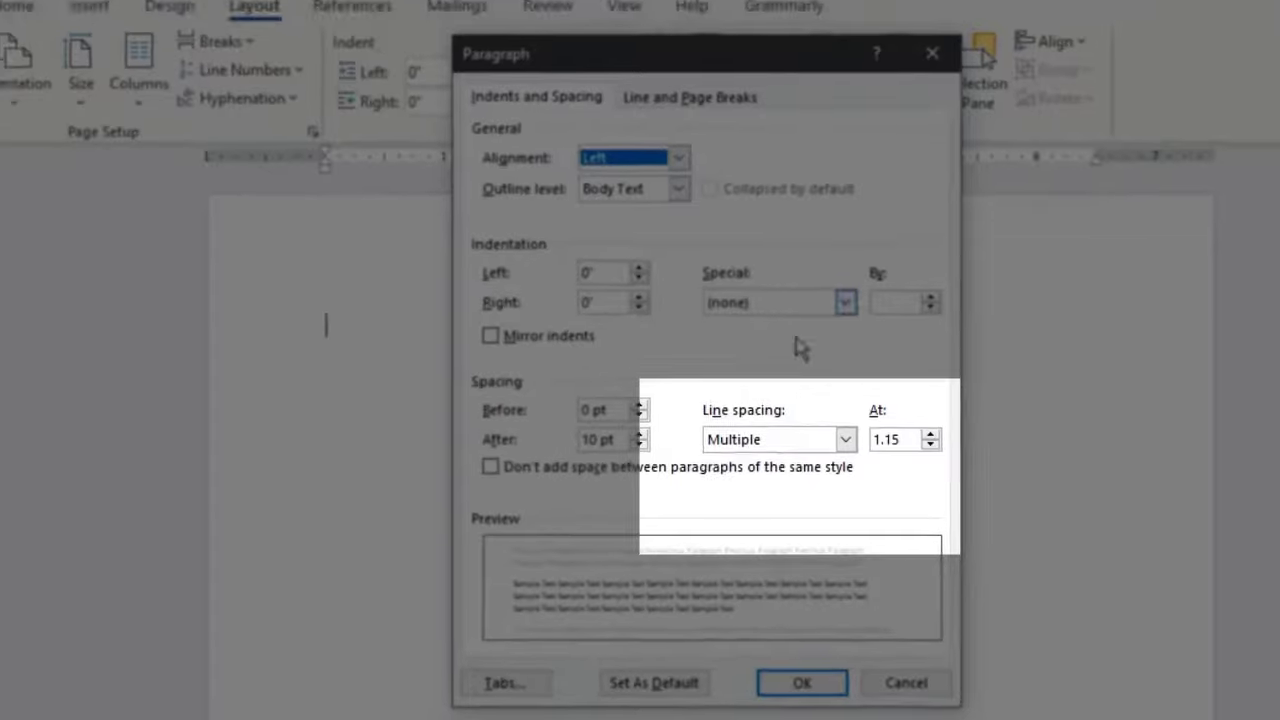
pyautogui.click(844, 433)
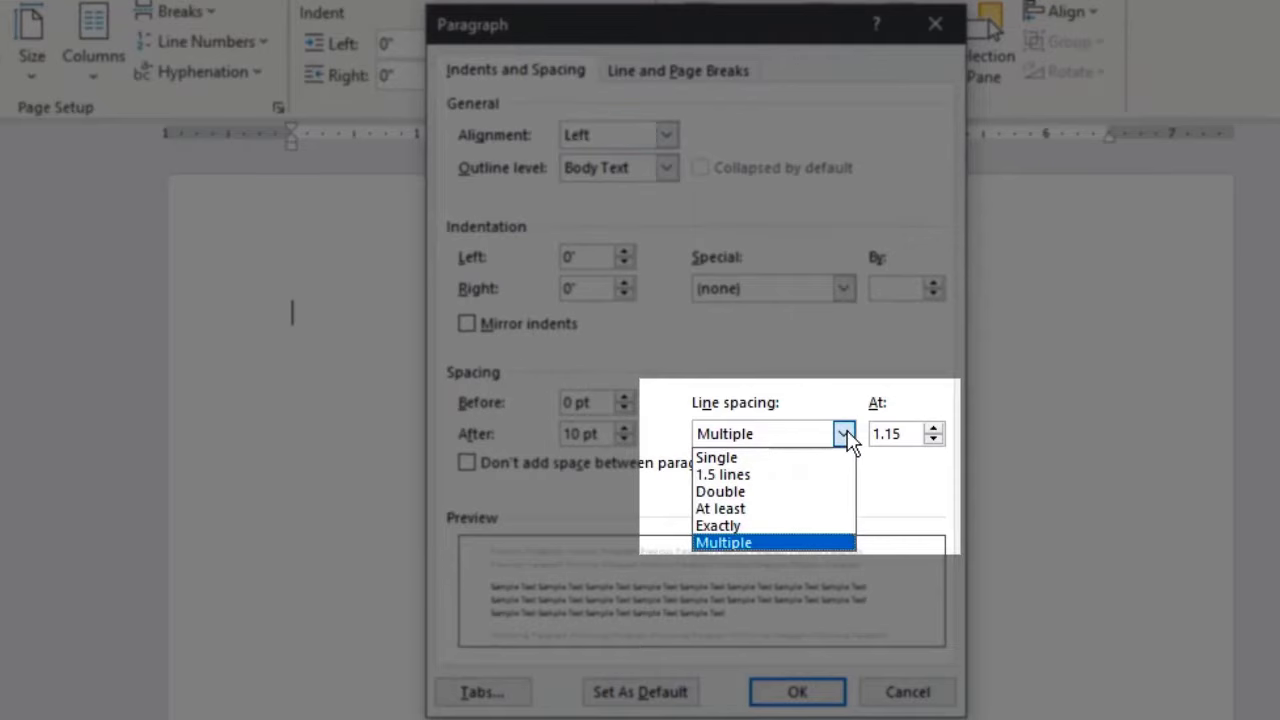
pyautogui.click(762, 493)
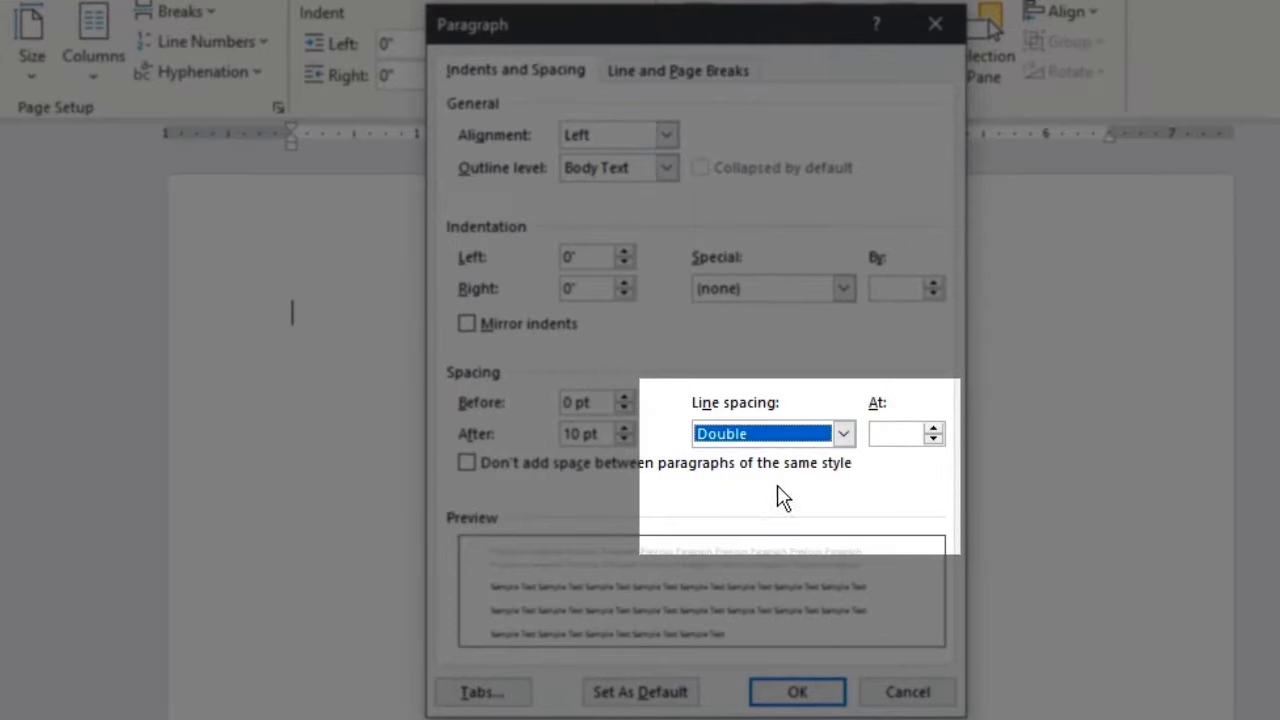
pyautogui.click(885, 438)
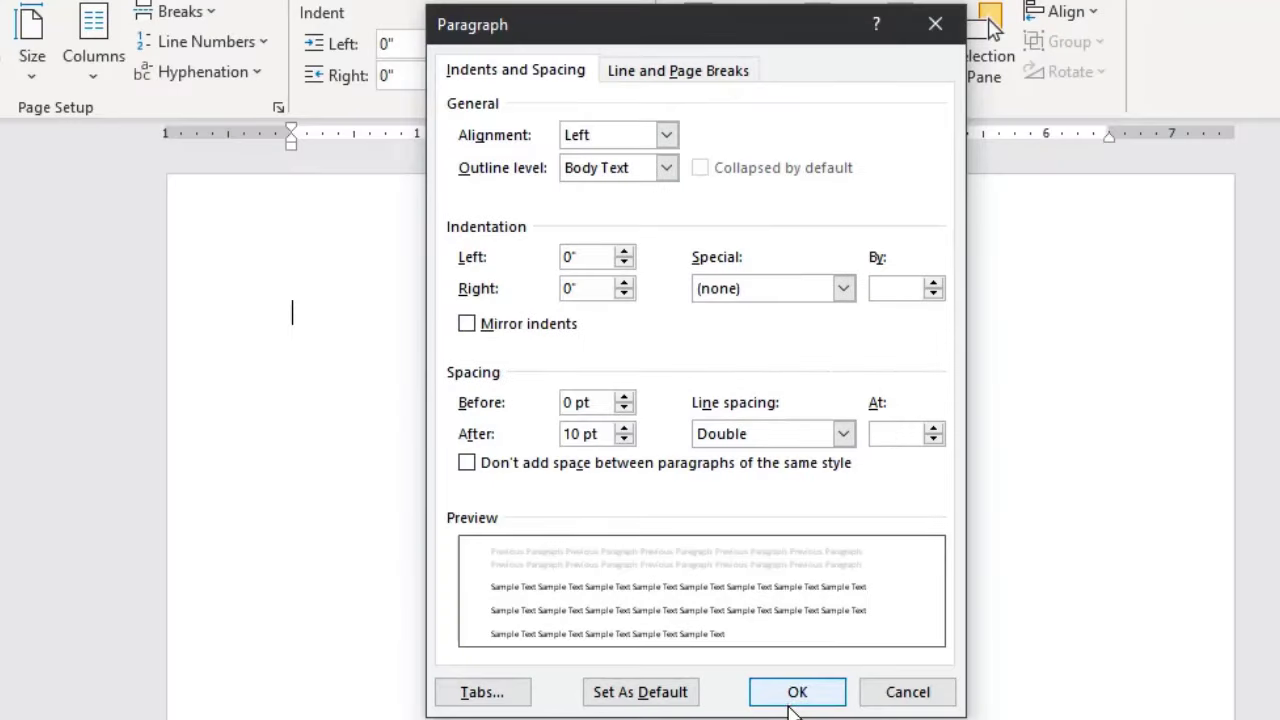
pyautogui.click(797, 693)
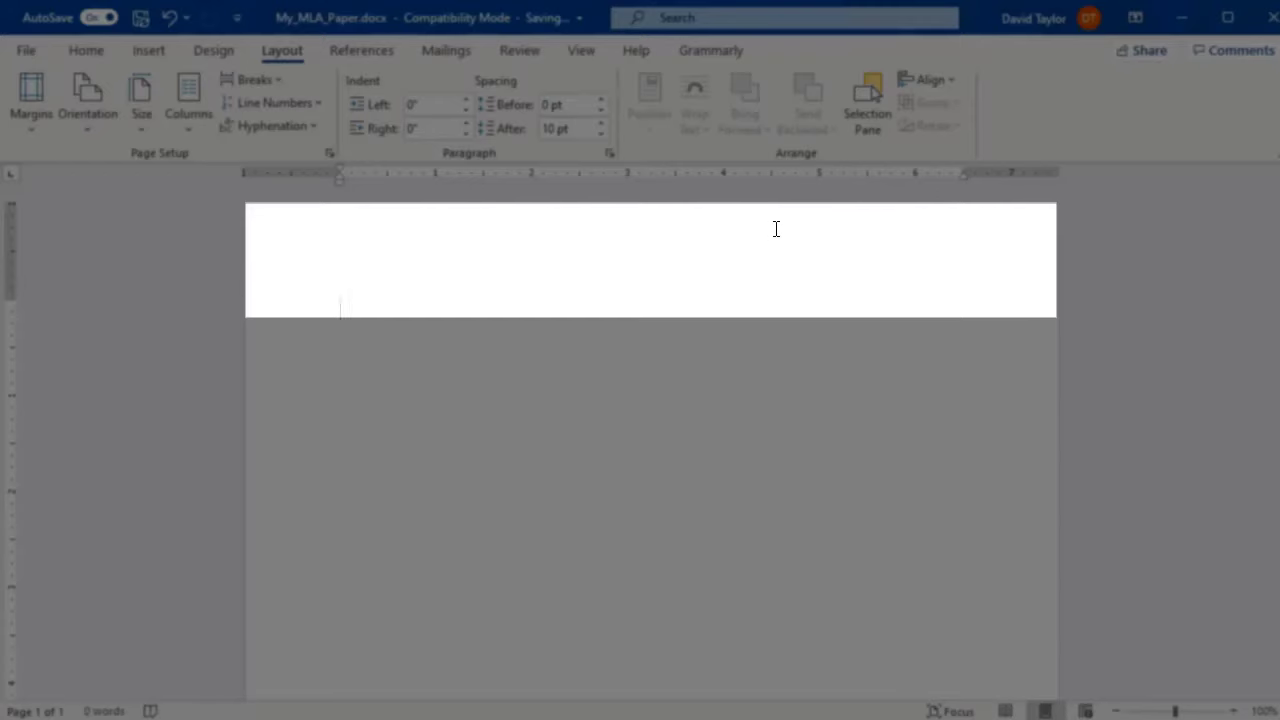
# Step: Insert a Plain Number 3 page number in the page header, preceded by the author's last name, and return to the body
pyautogui.doubleClick(776, 229)
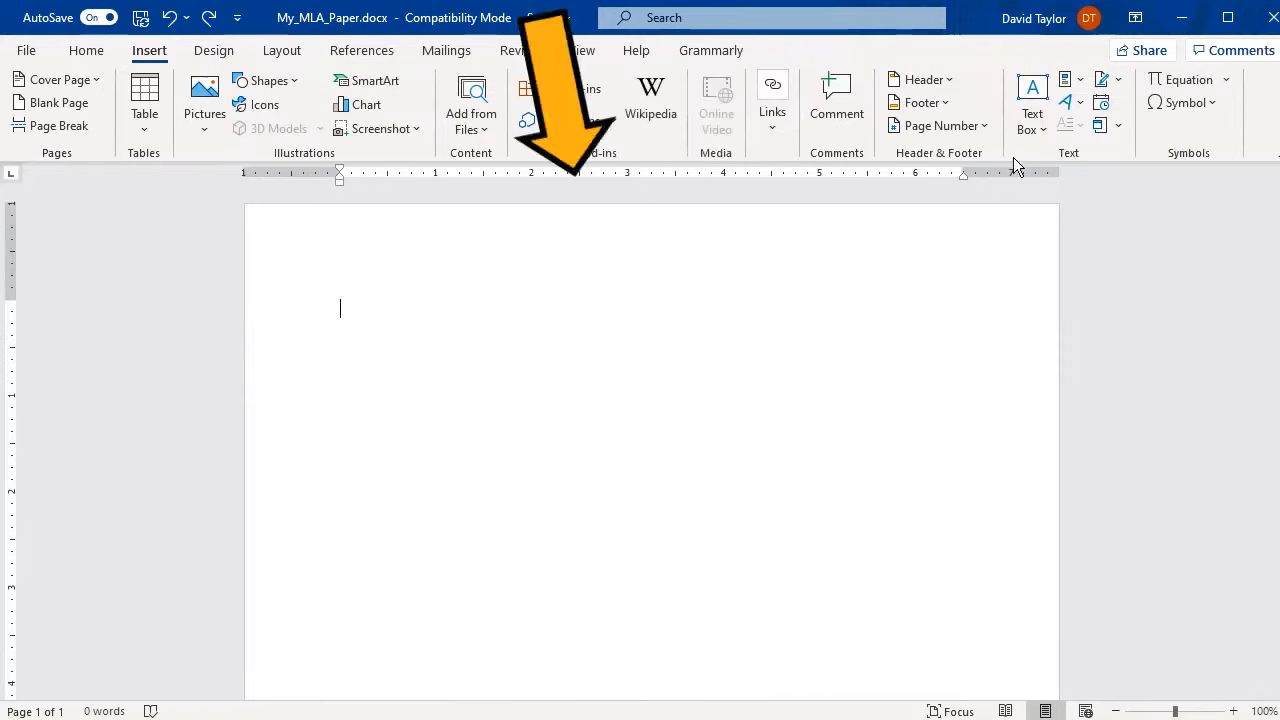
pyautogui.click(987, 126)
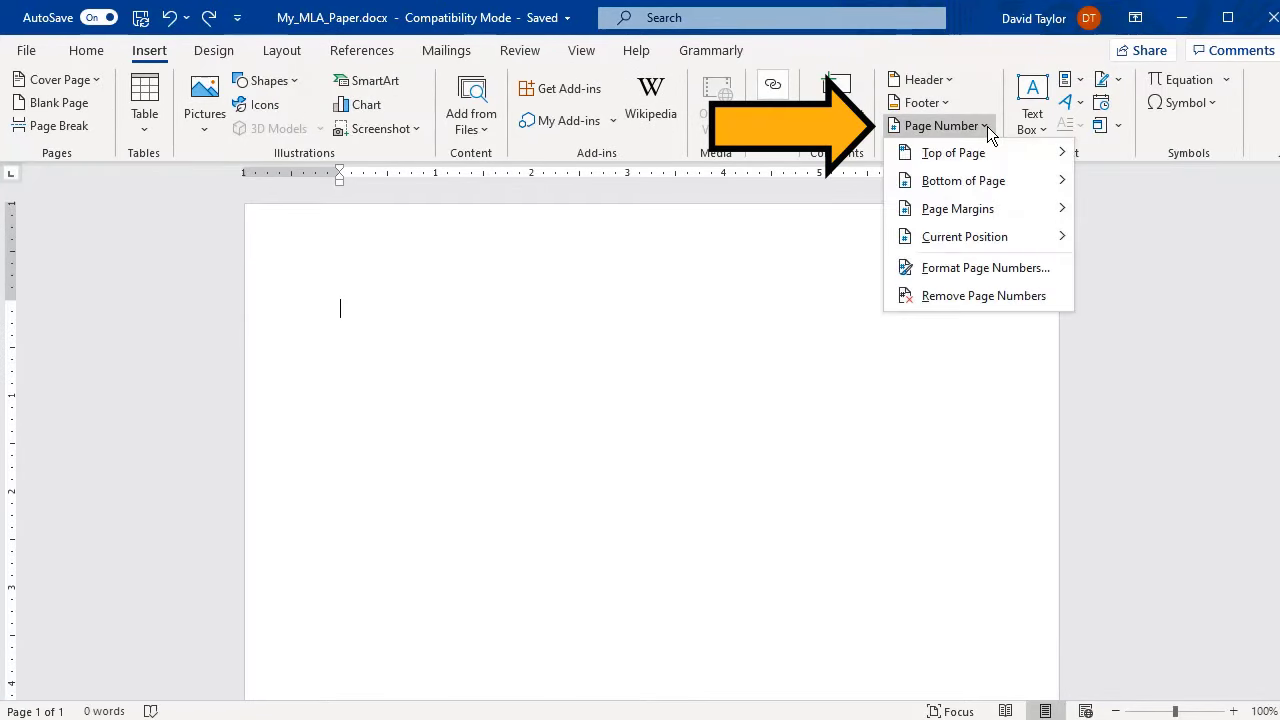
pyautogui.moveTo(992, 160)
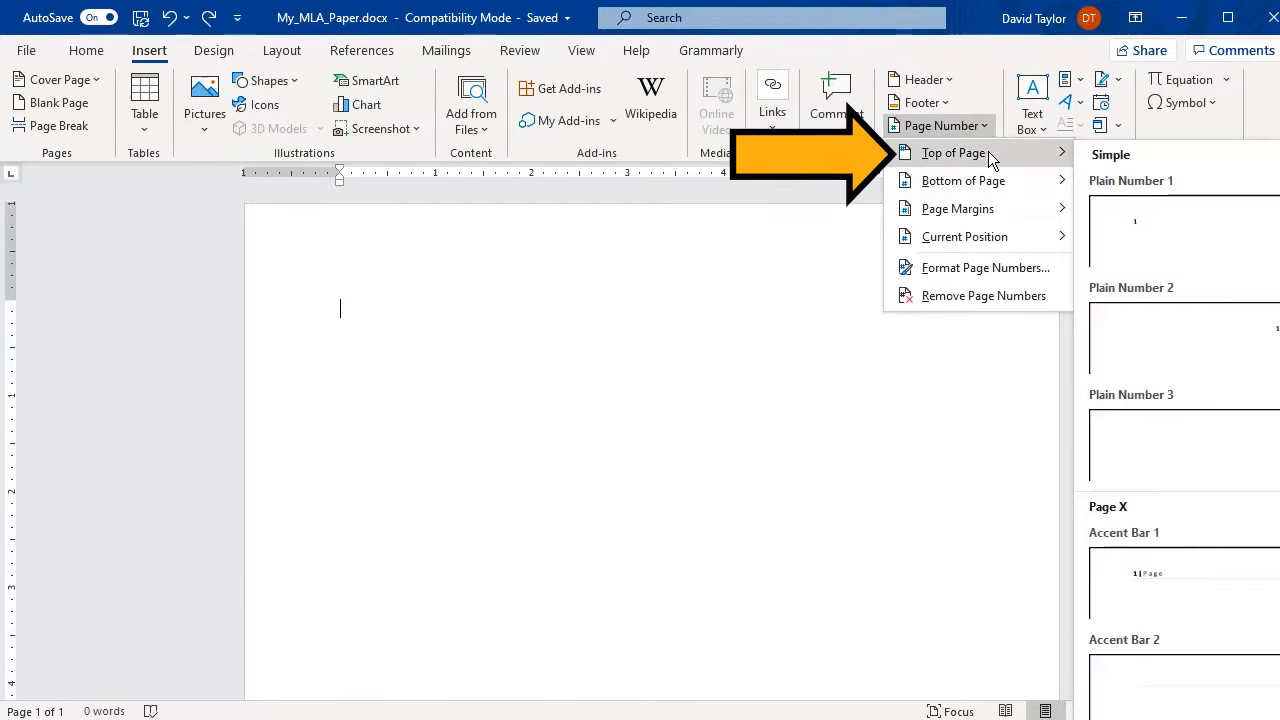
pyautogui.click(1196, 438)
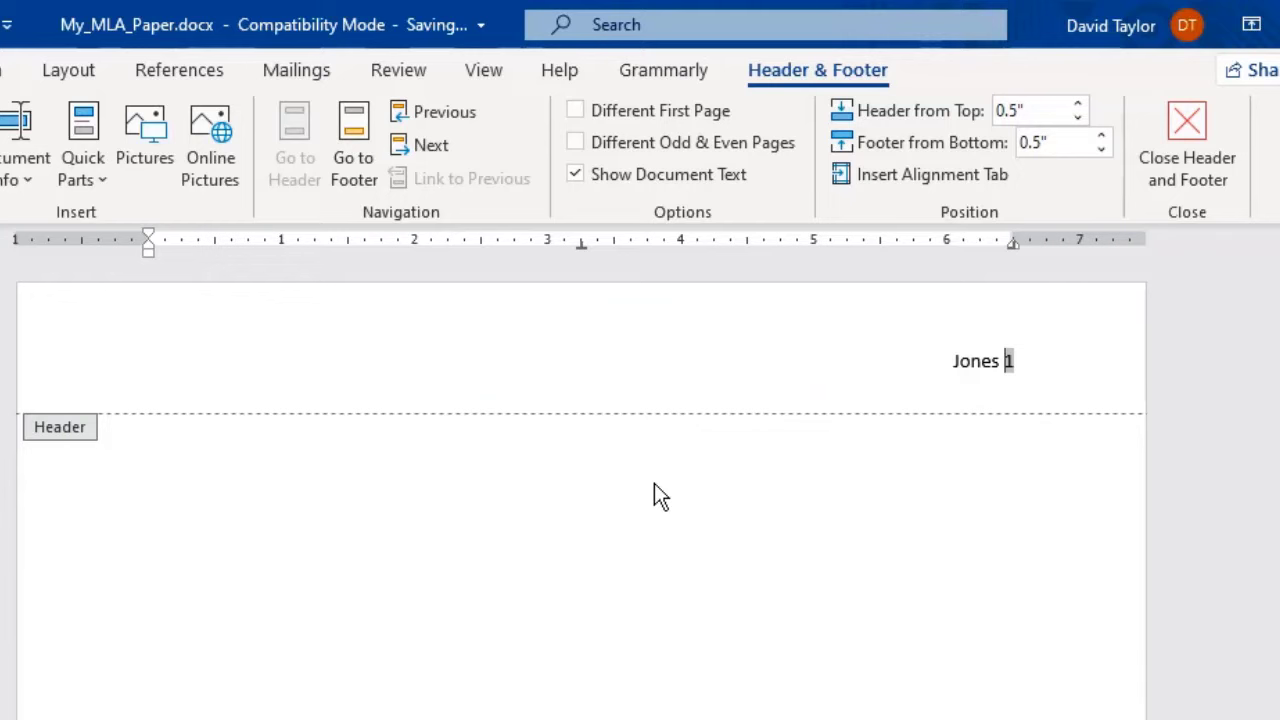
pyautogui.doubleClick(654, 483)
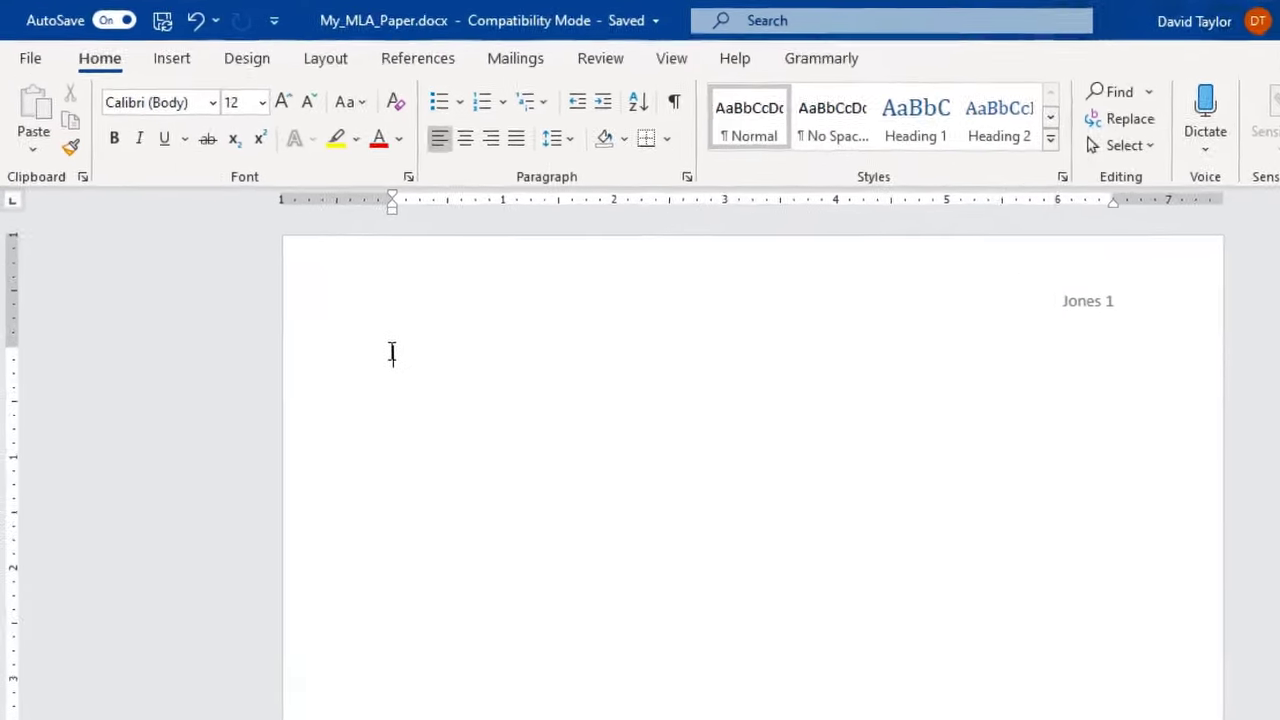
# Step: Enter the paper's heading on separate lines: the student's full name, the instructor's name, ENGL 129 and 10 September 201X
pyautogui.write('Pat')
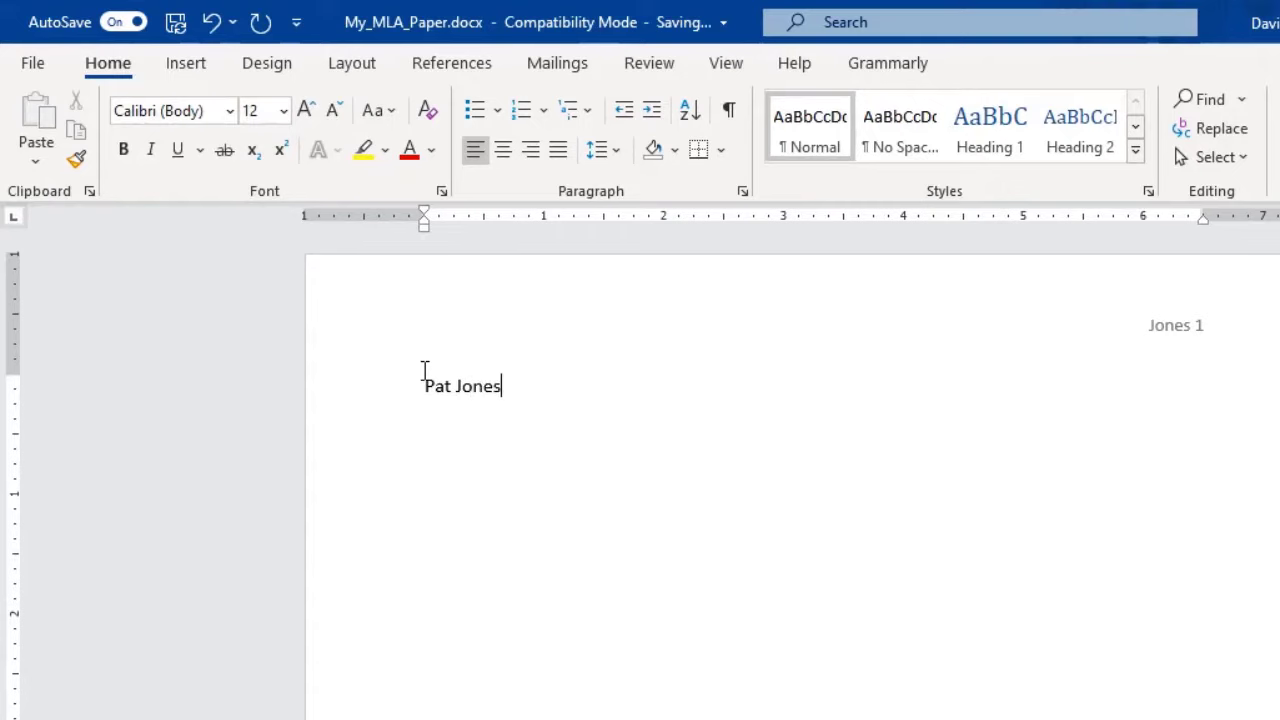
pyautogui.write(' Jones')
pyautogui.press('Return')
pyautogui.write('Dr. Alex Smith')
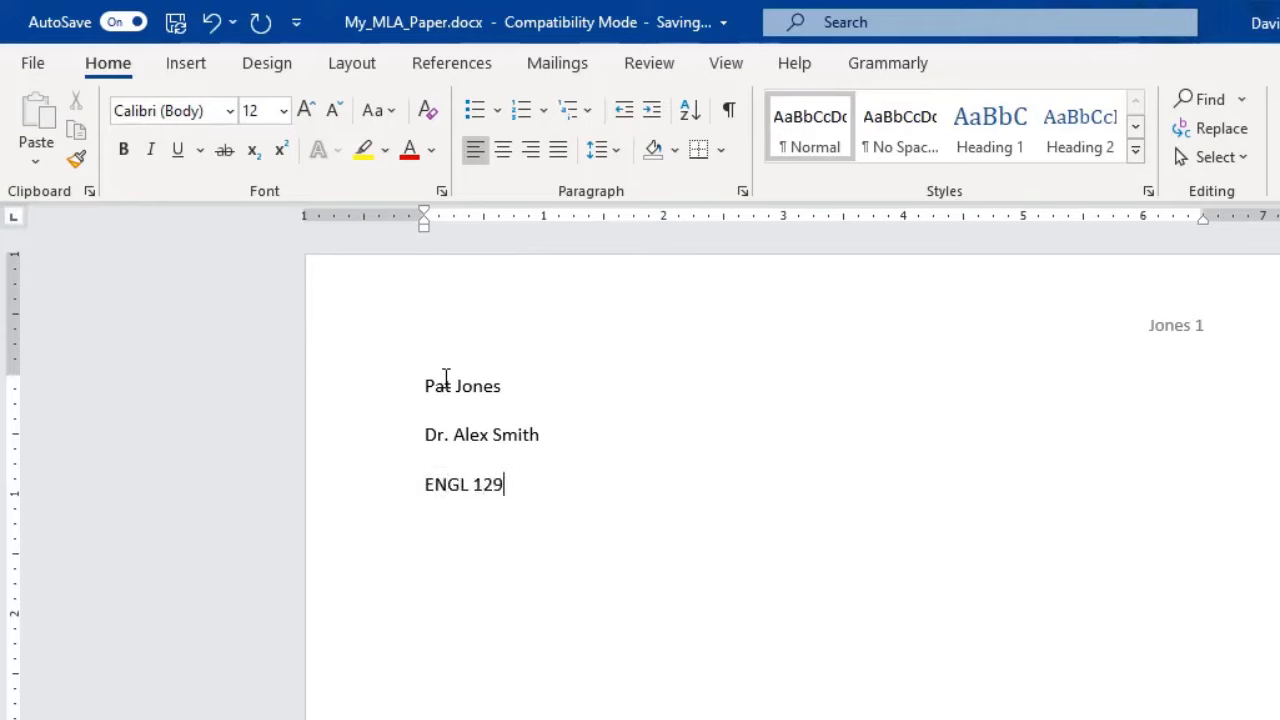
pyautogui.press('Return')
pyautogui.write('10 September 201X')
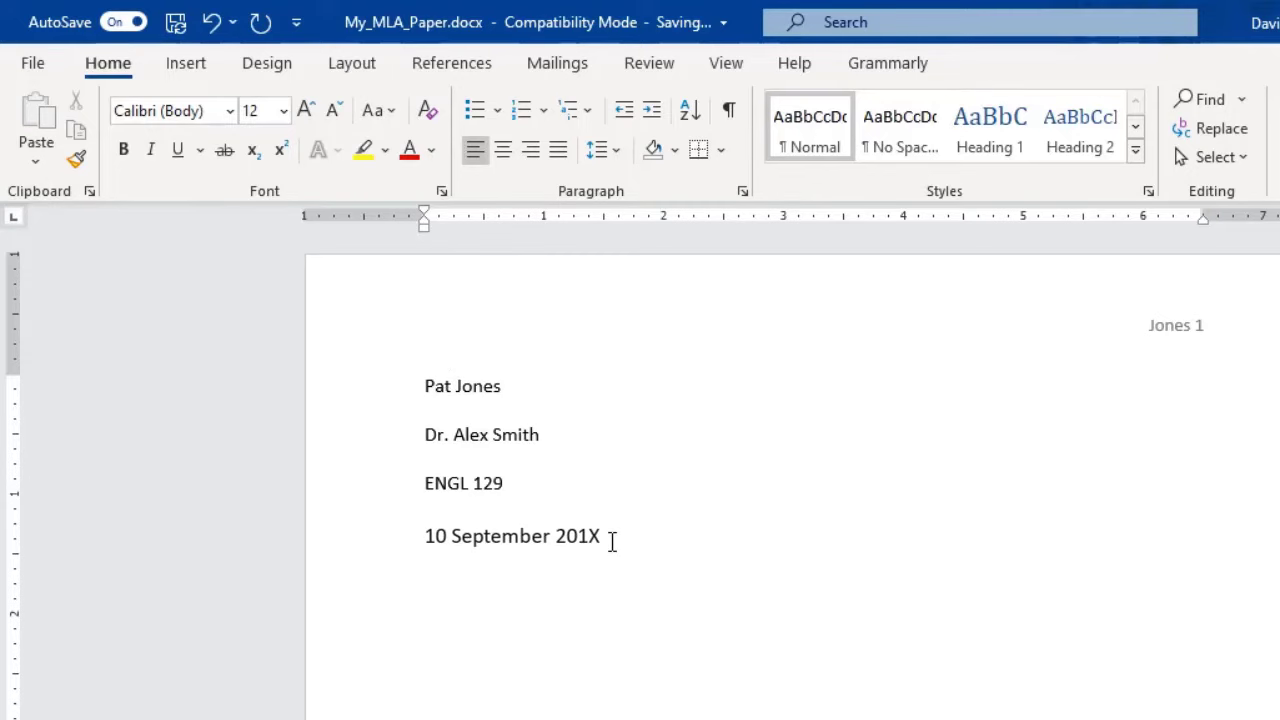
# Step: Add the centered title An Analysis of Robert Frost's "Stopping by Woods on a Snowy Evening" below the date, with the following line left-aligned
pyautogui.press('Return')
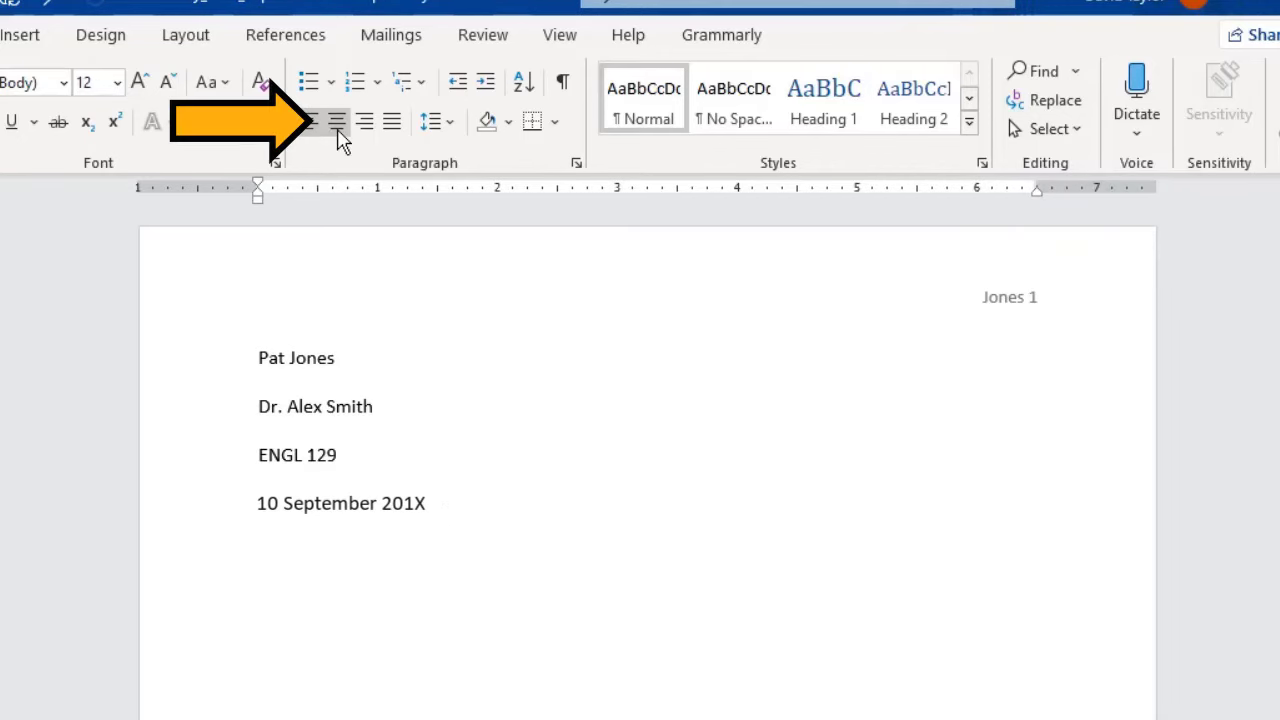
pyautogui.click(338, 122)
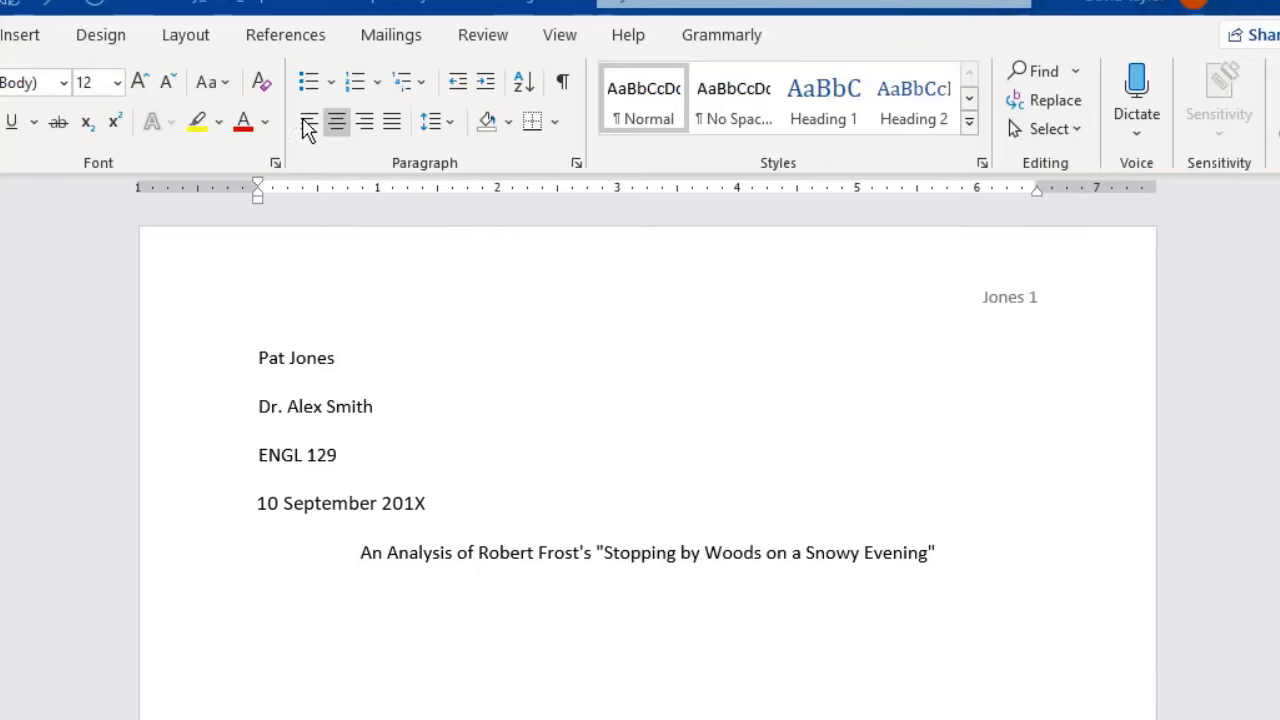
pyautogui.click(309, 122)
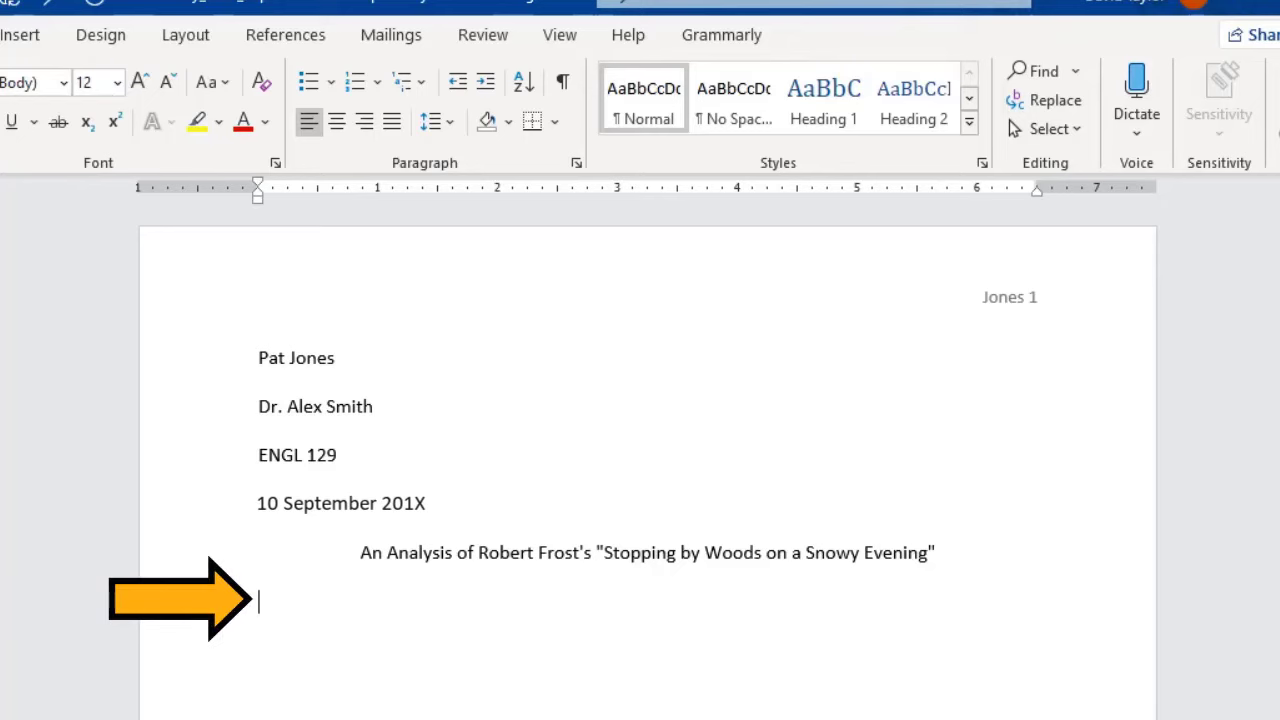
# Step: Write an indented body paragraph about one-half inch first-line indents and word-wrapping, and start a second indented paragraph
pyautogui.press('Tab')
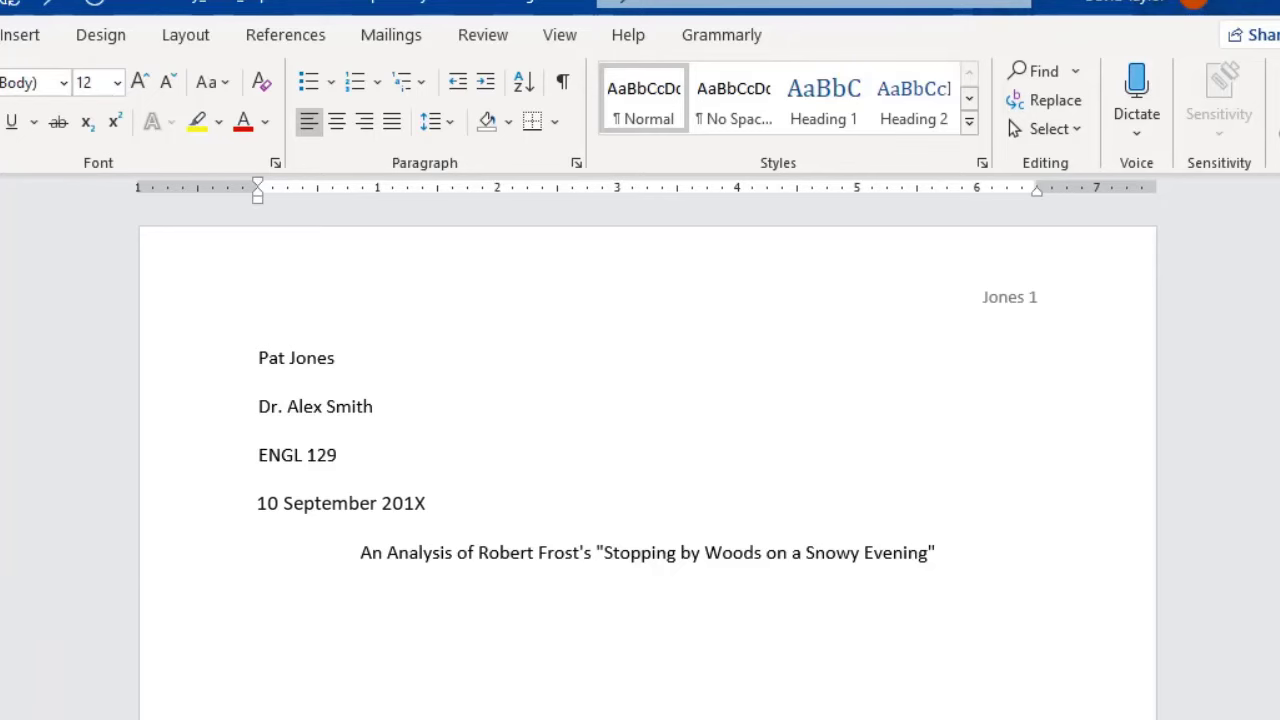
pyautogui.write('Begin typing your paper after indenting the first')
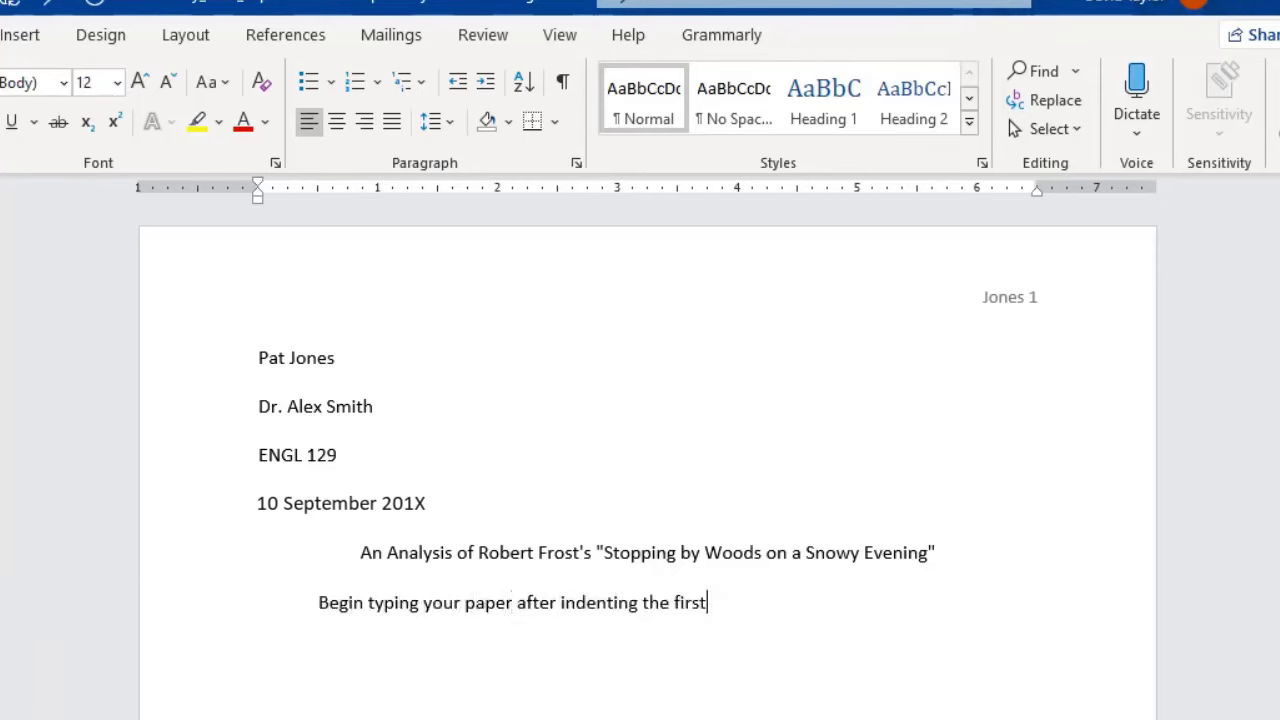
pyautogui.write(' line of the paragraph one-half inch.')
pyautogui.press('Return')
pyautogui.write('When you reach the end of a line, do not click Enter. Instead, allow word-wrapping to automatically begin a new line. Only click En')
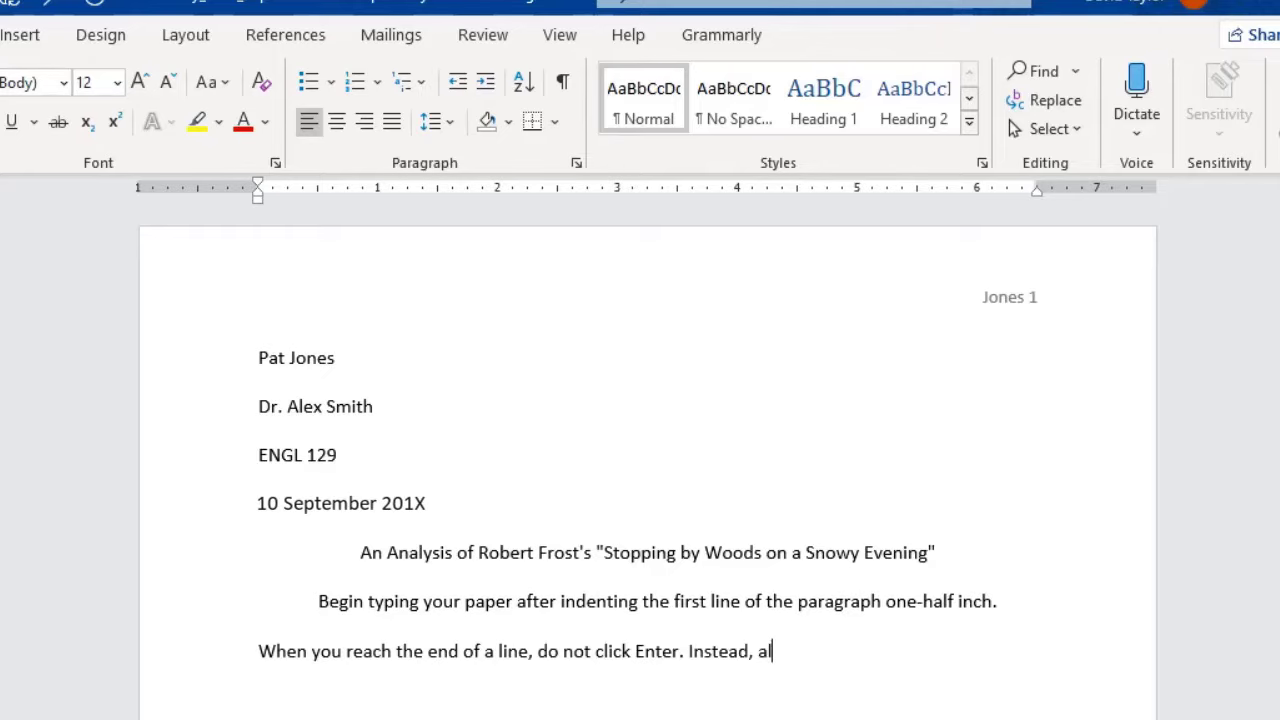
pyautogui.write('ter when you wish to begin a new paragraph.')
pyautogui.press('Return')
pyautogui.press('Tab')
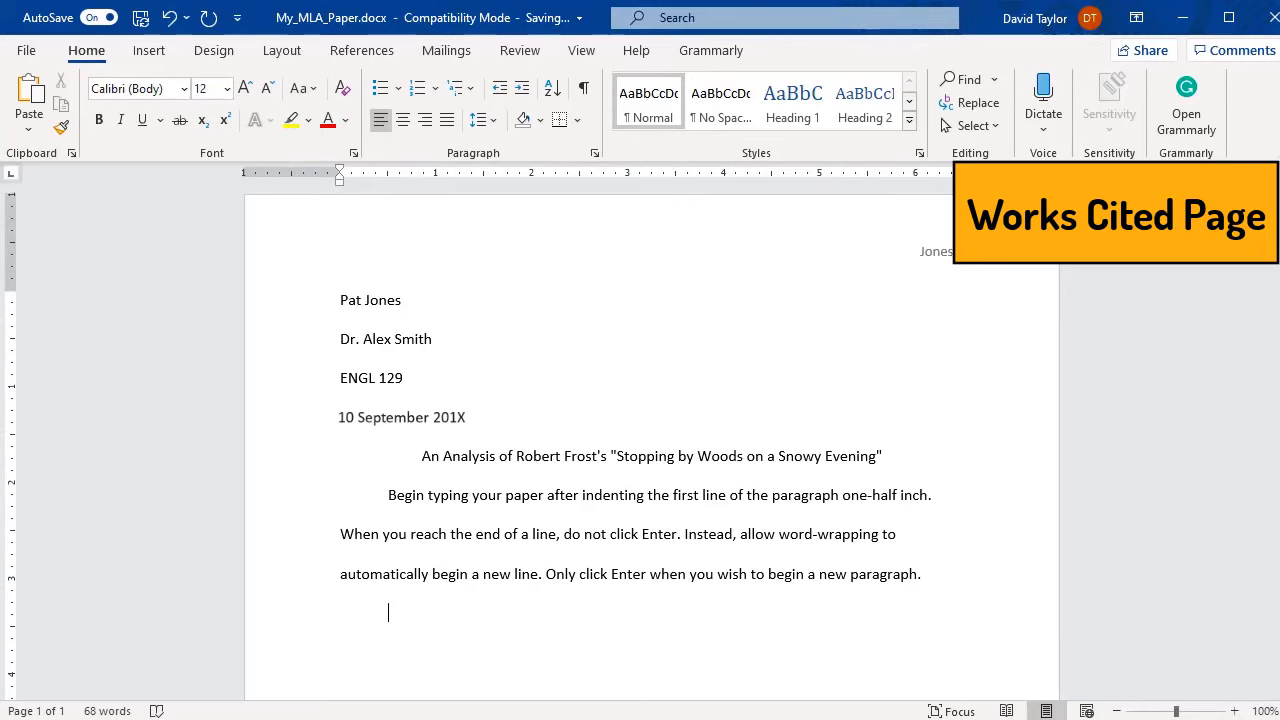
# Step: Insert a page break after the body text and center the first line of the new page
pyautogui.click(144, 56)
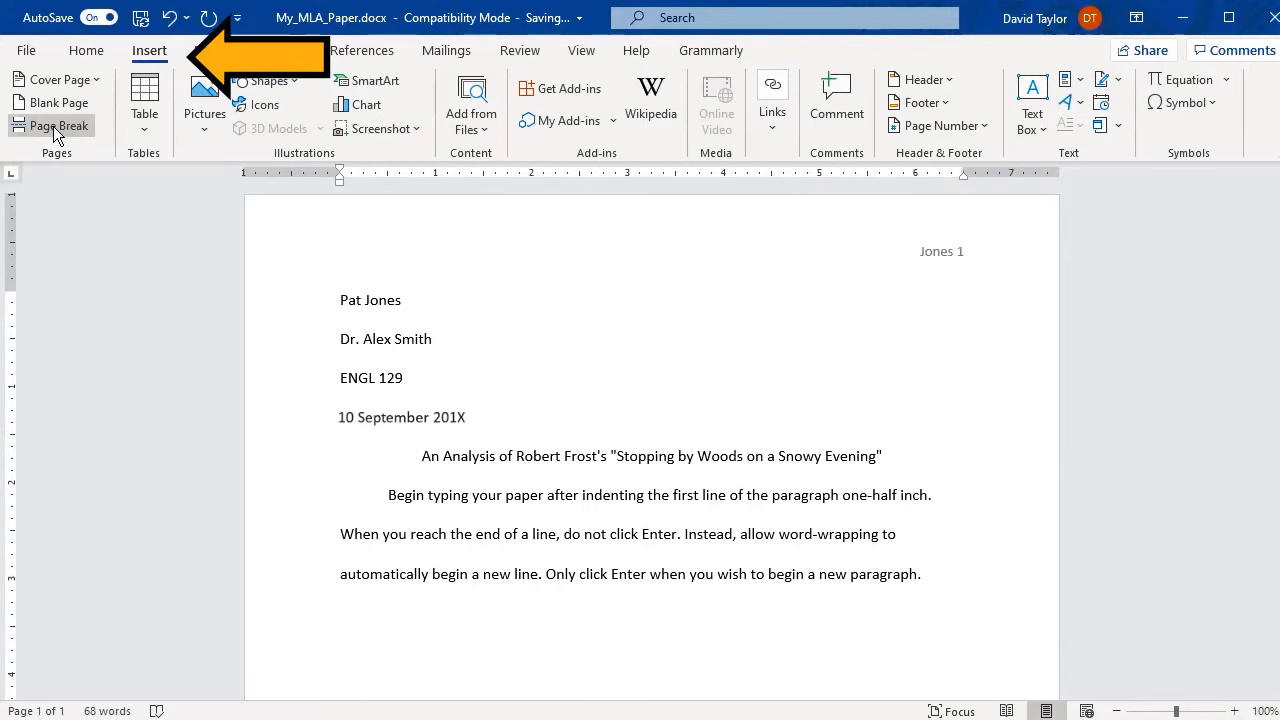
pyautogui.click(53, 126)
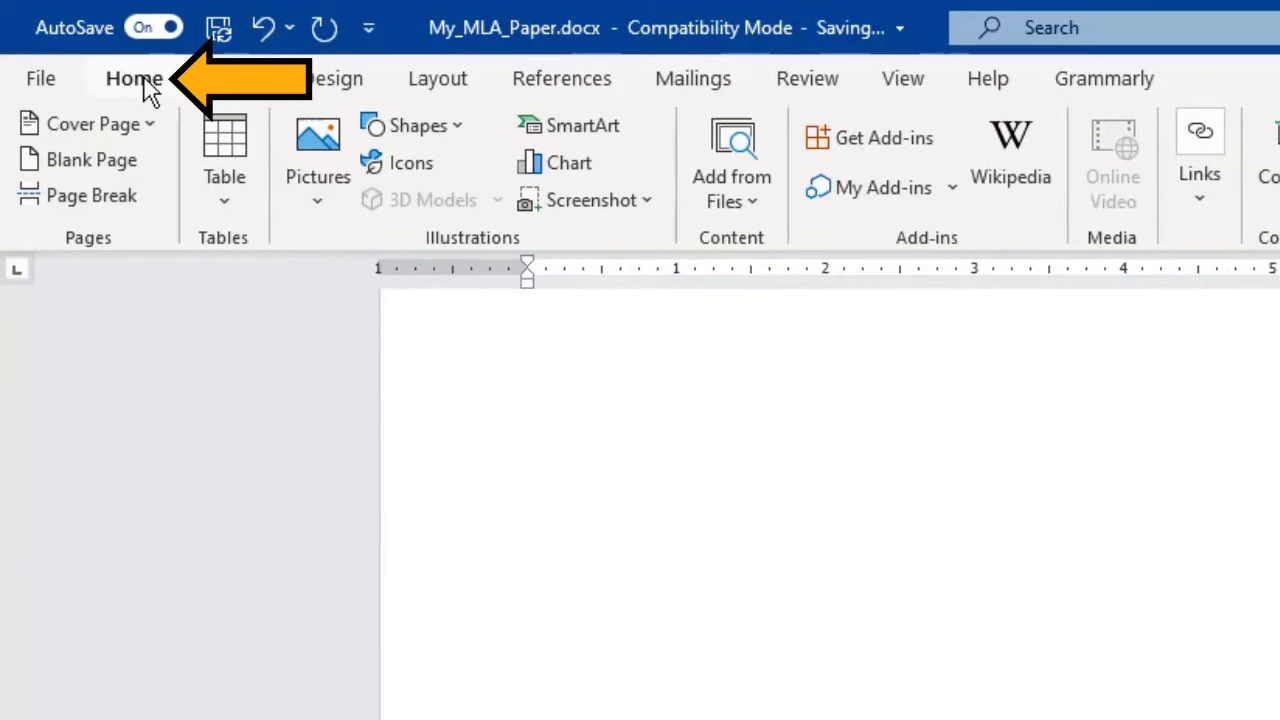
pyautogui.click(143, 80)
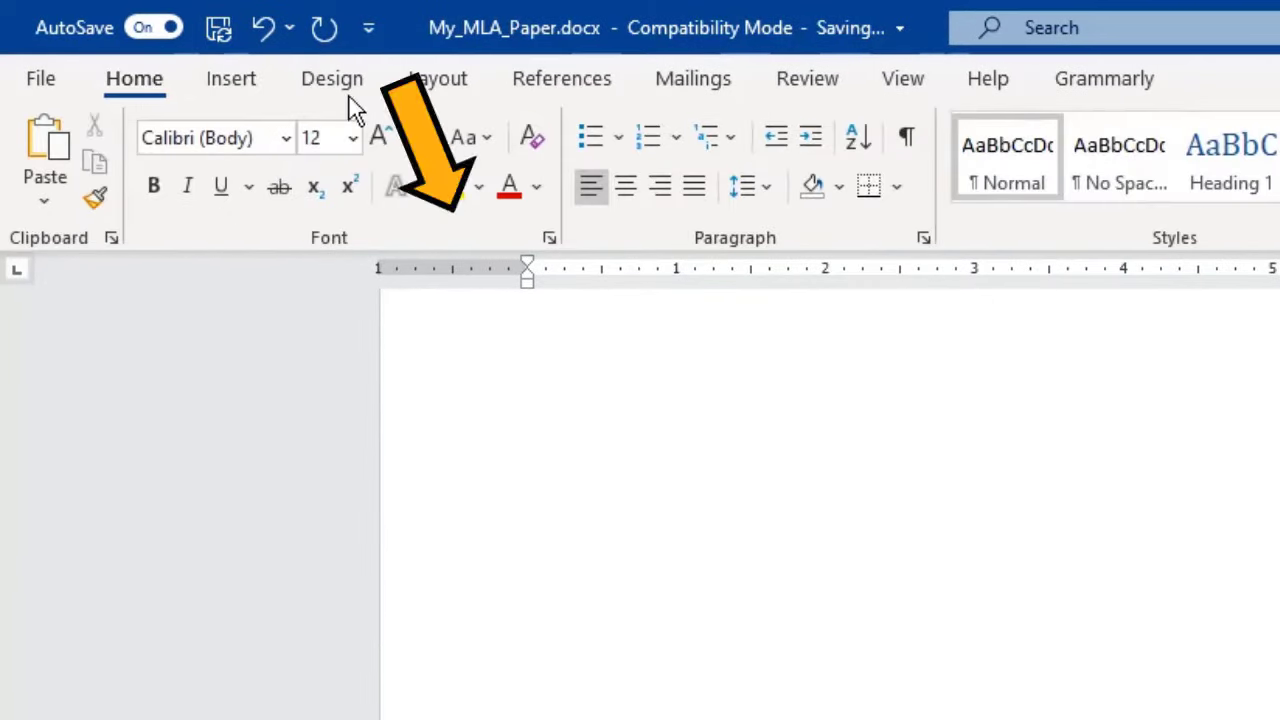
pyautogui.click(627, 190)
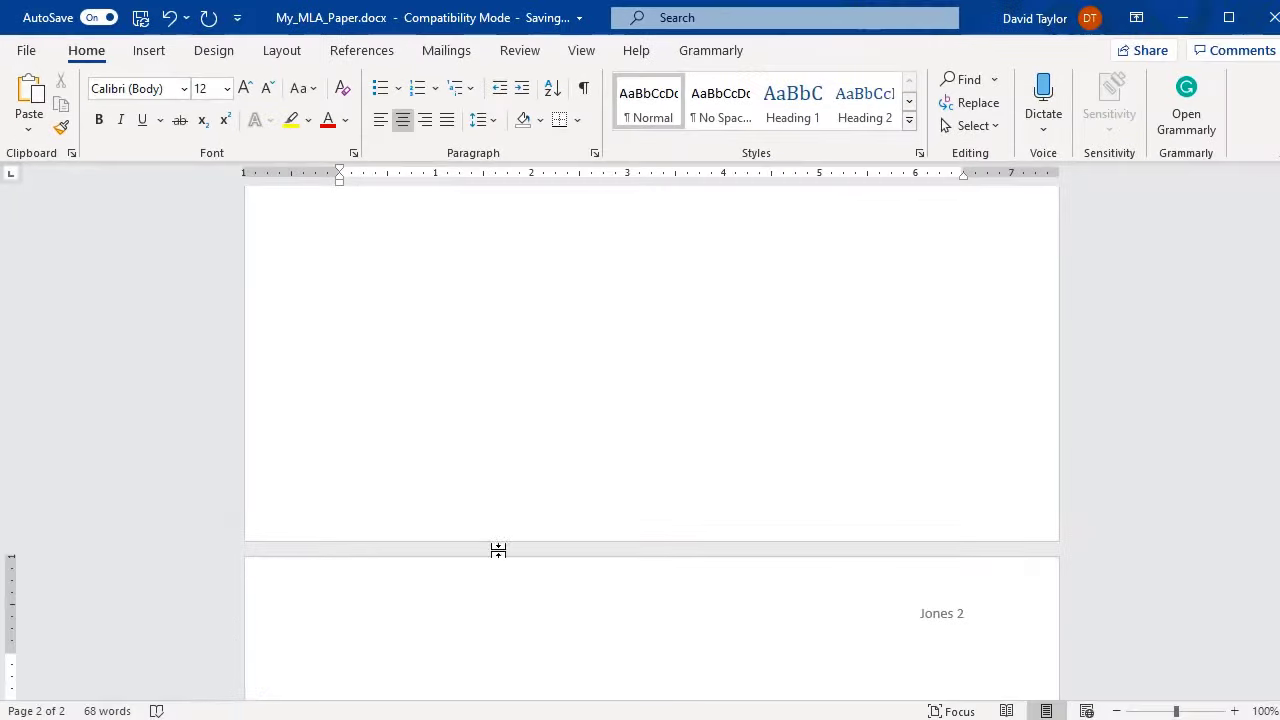
# Step: Enter the centered heading Works Cited on the new page and start a left-aligned line below it
pyautogui.write('W')
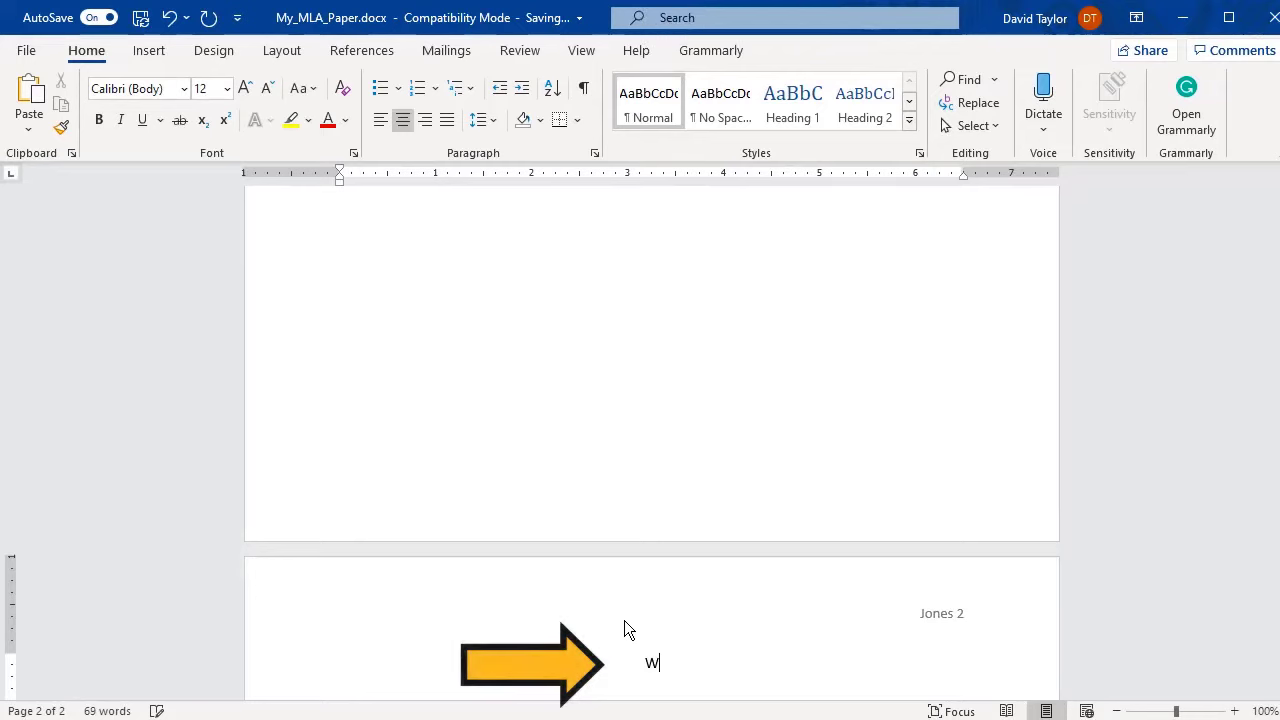
pyautogui.write('orks Cited')
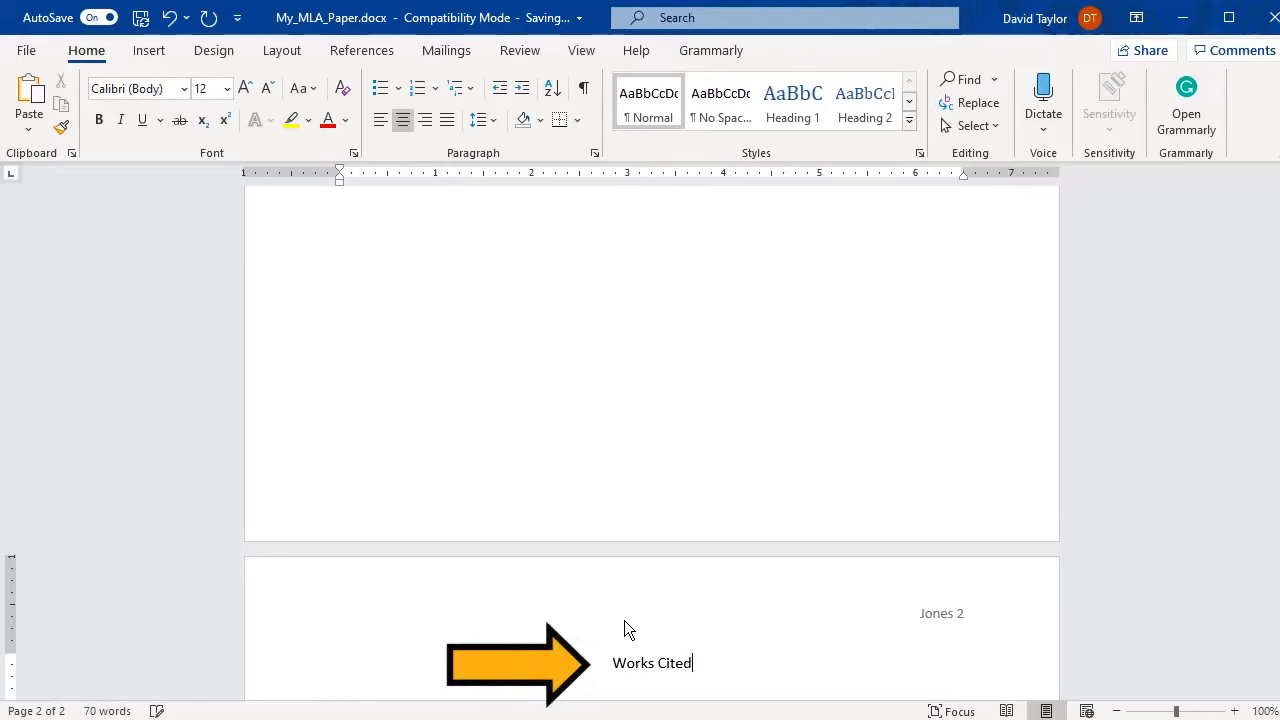
pyautogui.press('Return')
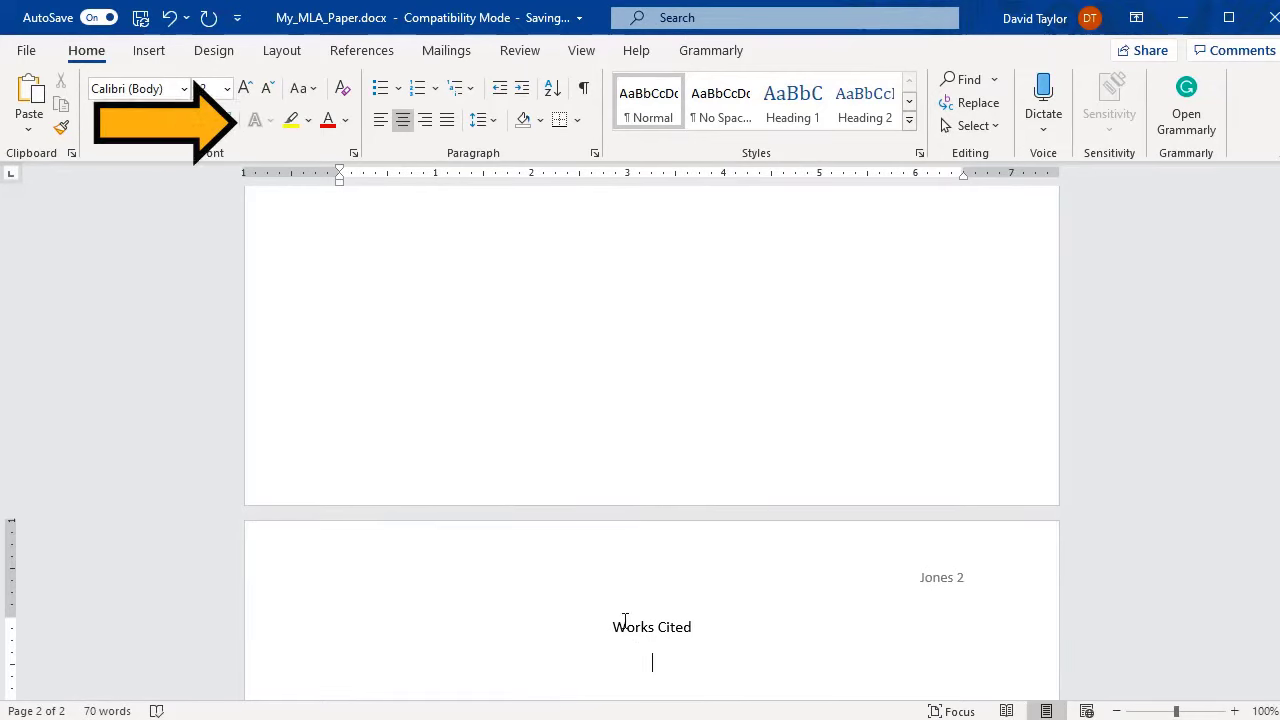
pyautogui.click(378, 118)
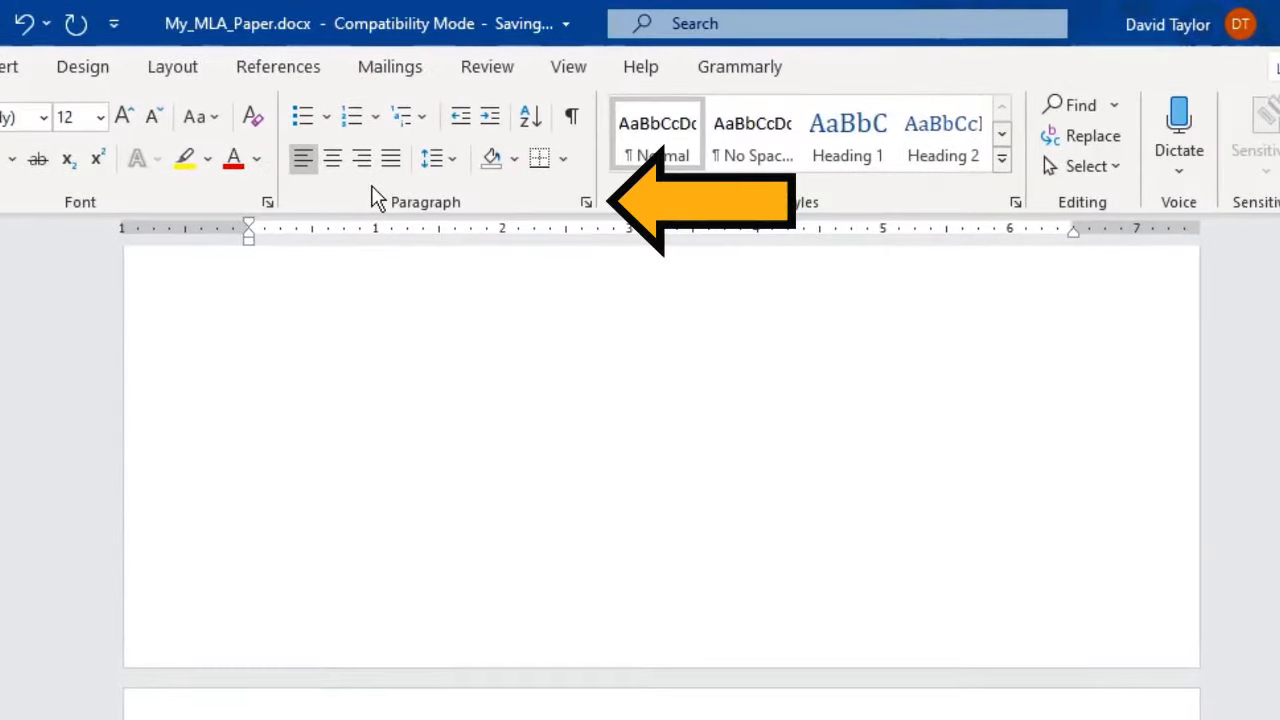
# Step: Apply a 0.5-inch hanging indent to the paragraph below the Works Cited heading
pyautogui.click(586, 202)
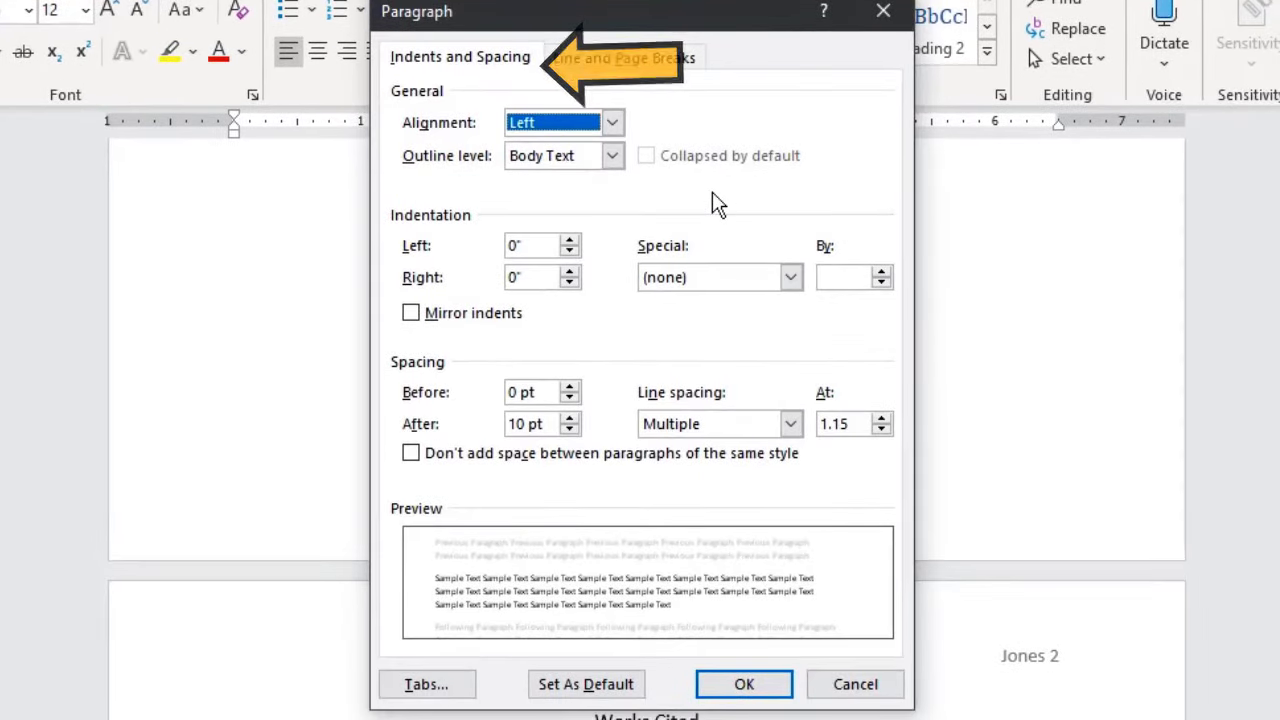
pyautogui.click(791, 278)
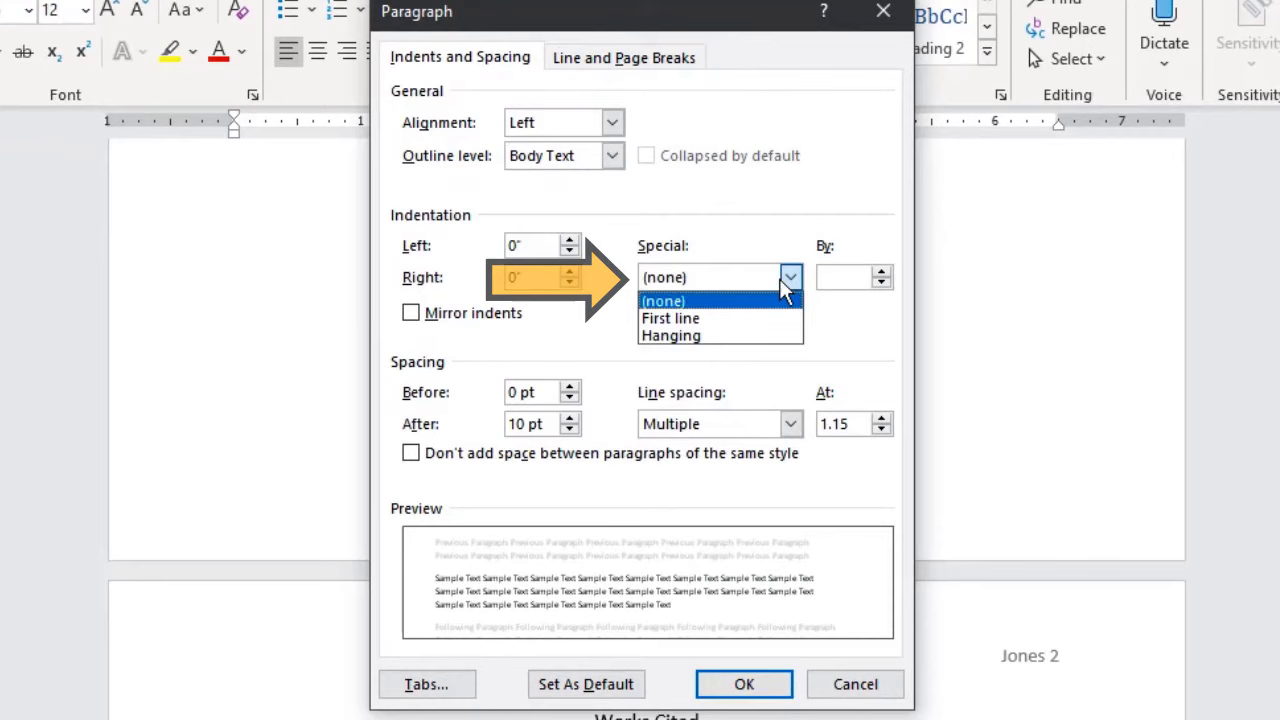
pyautogui.click(721, 334)
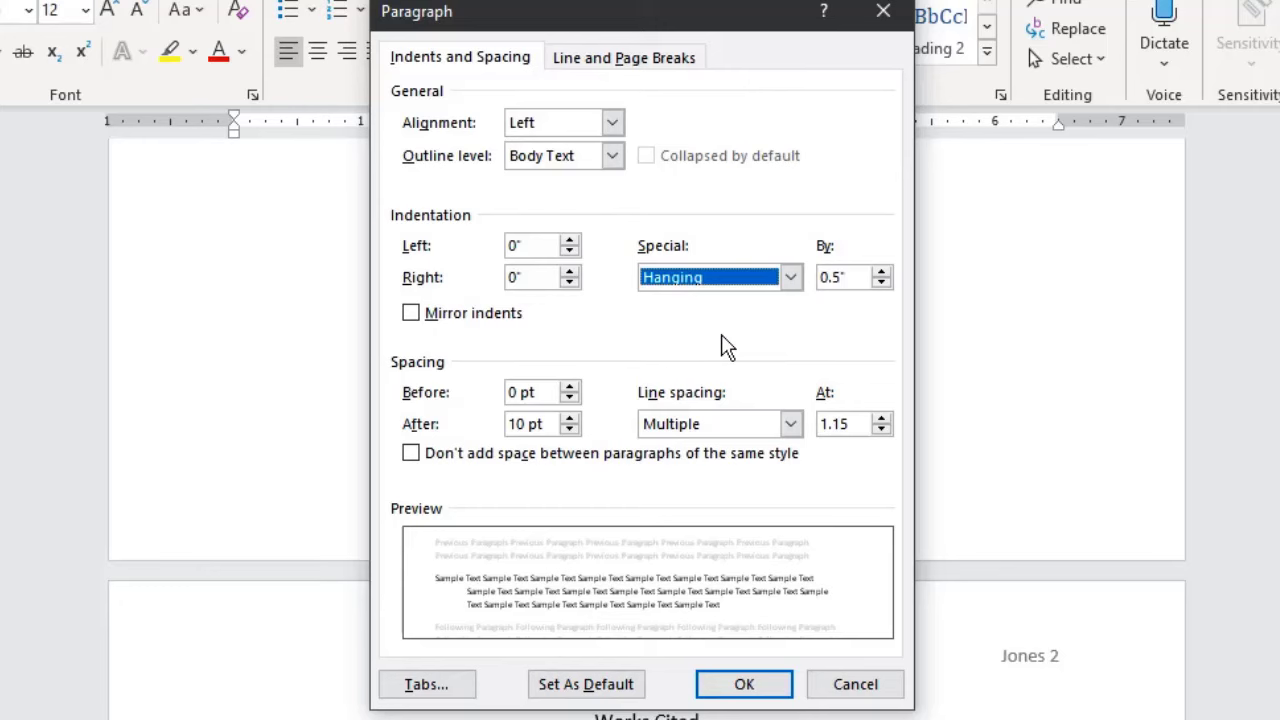
pyautogui.click(740, 683)
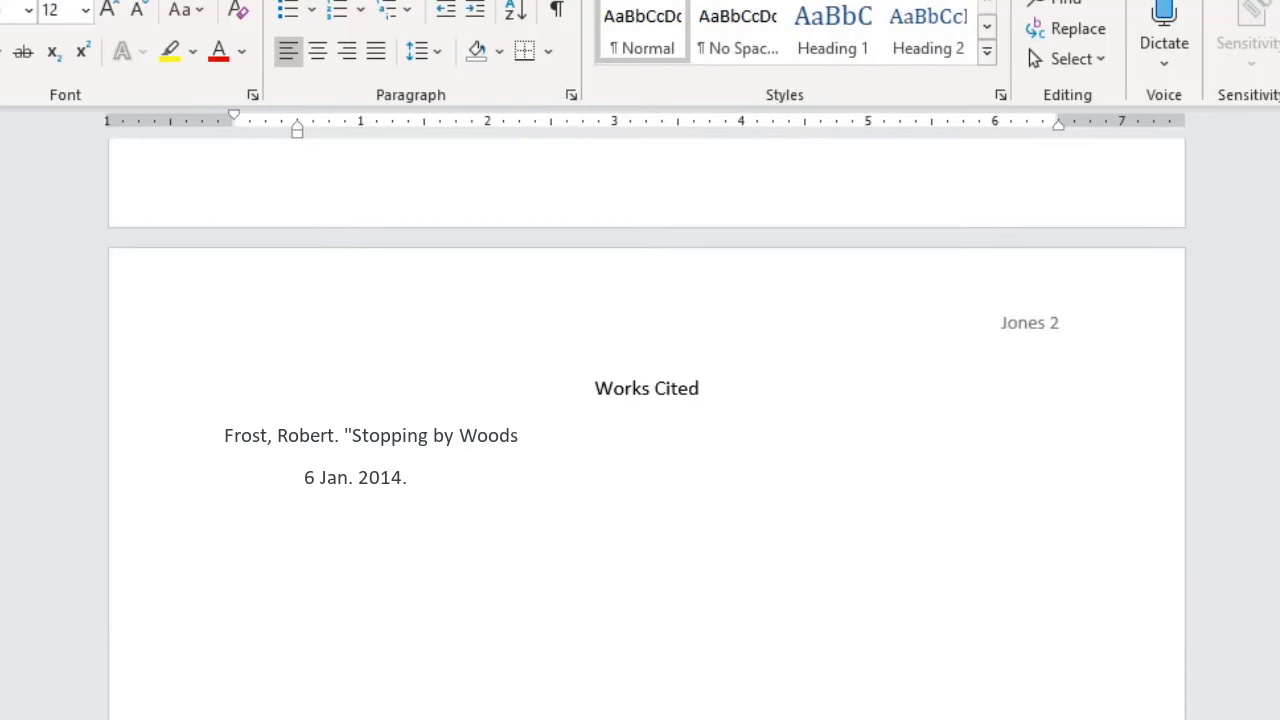